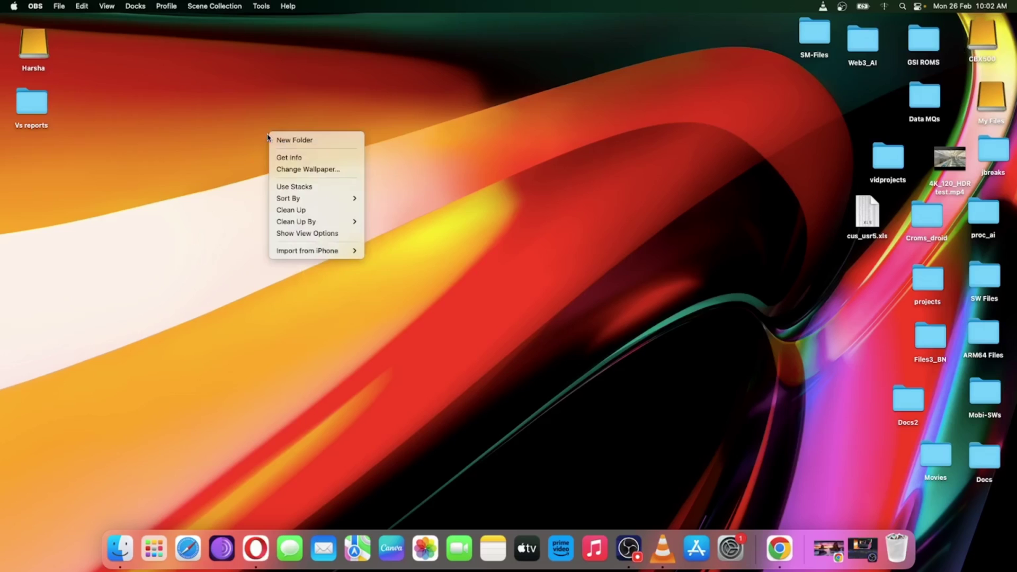
Open and dismiss the macOS desktop shortcut menu
{"action": "left_click", "coordinate": [220, 136]}
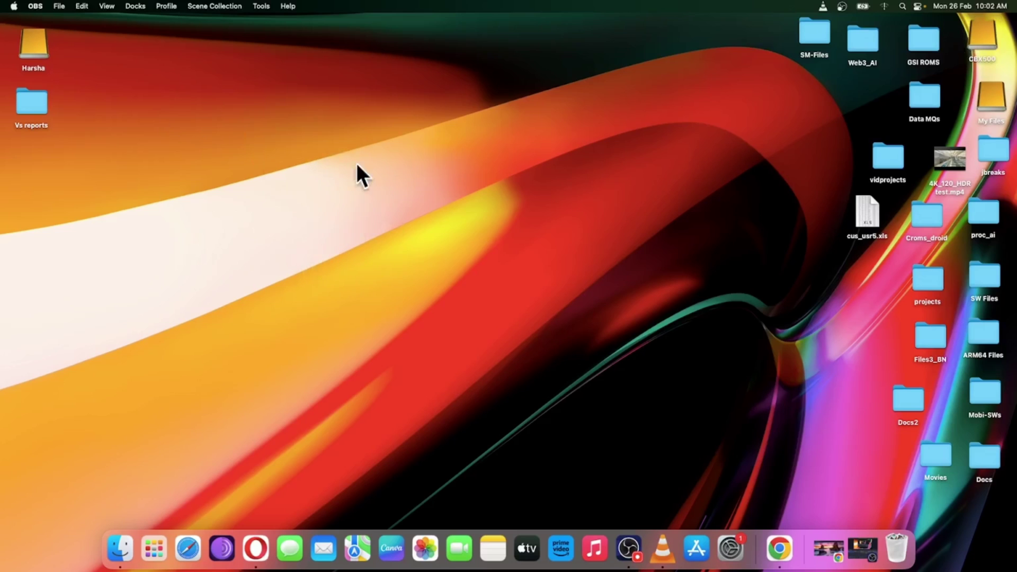
{"action": "right_click", "coordinate": [284, 129]}
{"action": "left_click", "coordinate": [213, 177]}
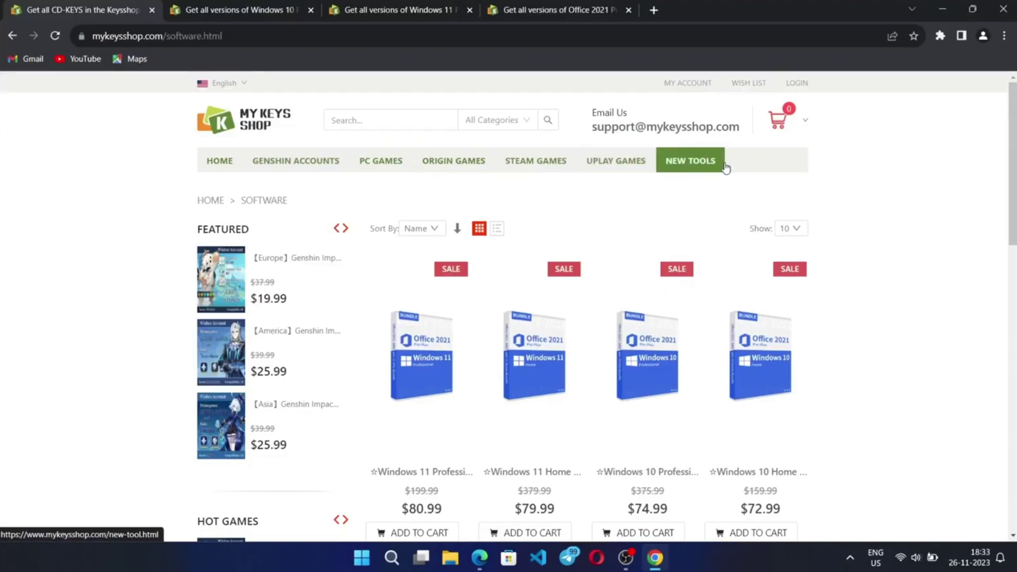
Browse MyKeysShop's New Tools product listing
{"action": "scroll", "coordinate": [418, 296], "scroll_direction": "down", "scroll_amount": 2}
{"action": "scroll", "coordinate": [417, 295], "scroll_direction": "down", "scroll_amount": 3}
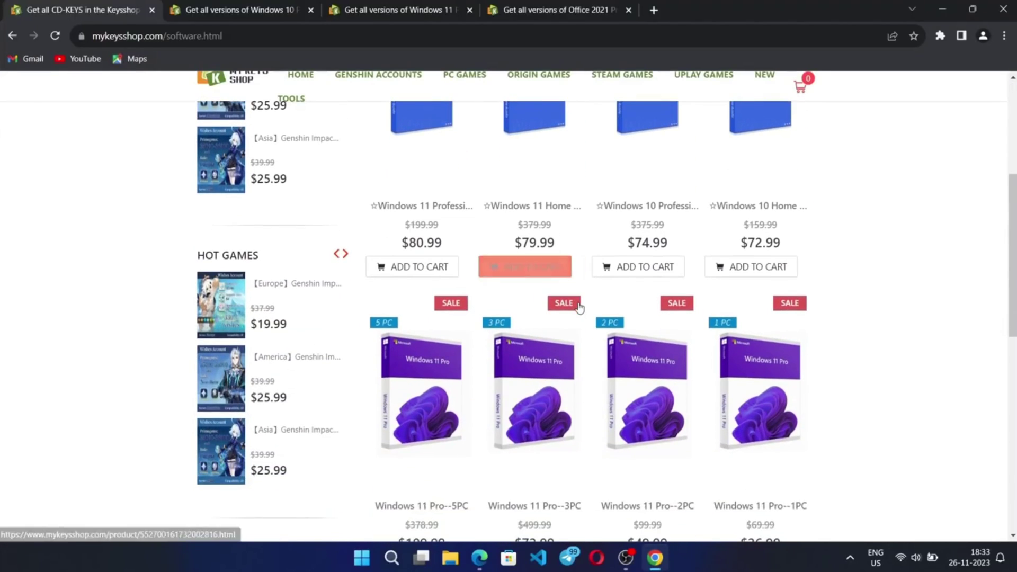
{"action": "scroll", "coordinate": [524, 266], "scroll_direction": "up", "scroll_amount": 5}
{"action": "left_click", "coordinate": [697, 167]}
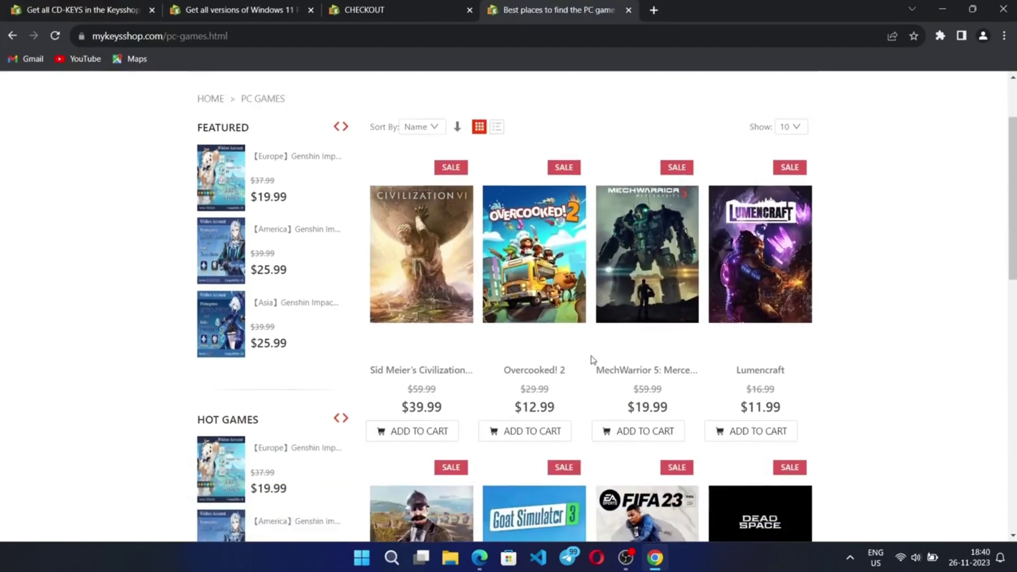
{"action": "scroll", "coordinate": [595, 359], "scroll_direction": "down", "scroll_amount": 4}
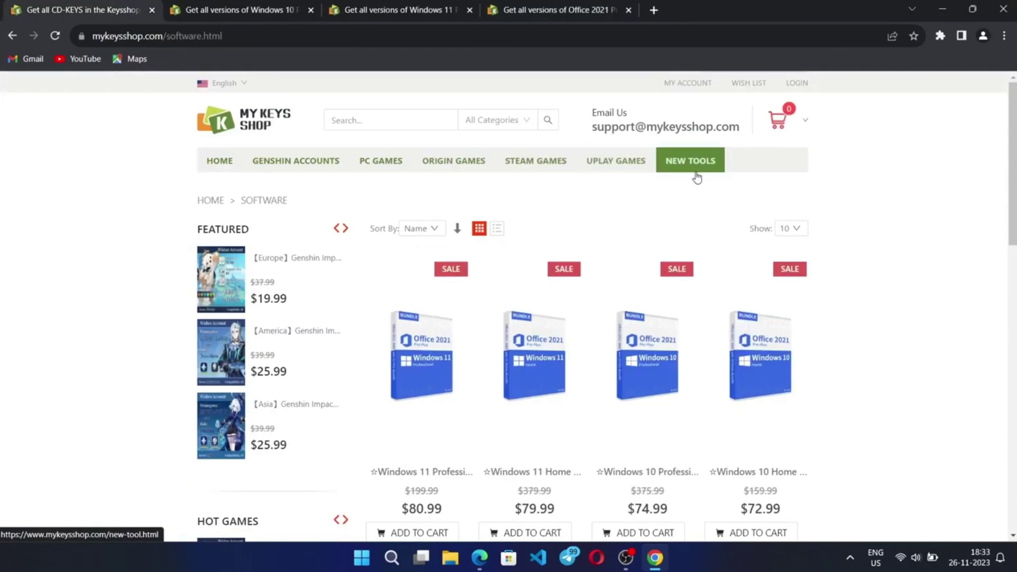
{"action": "left_click", "coordinate": [697, 167]}
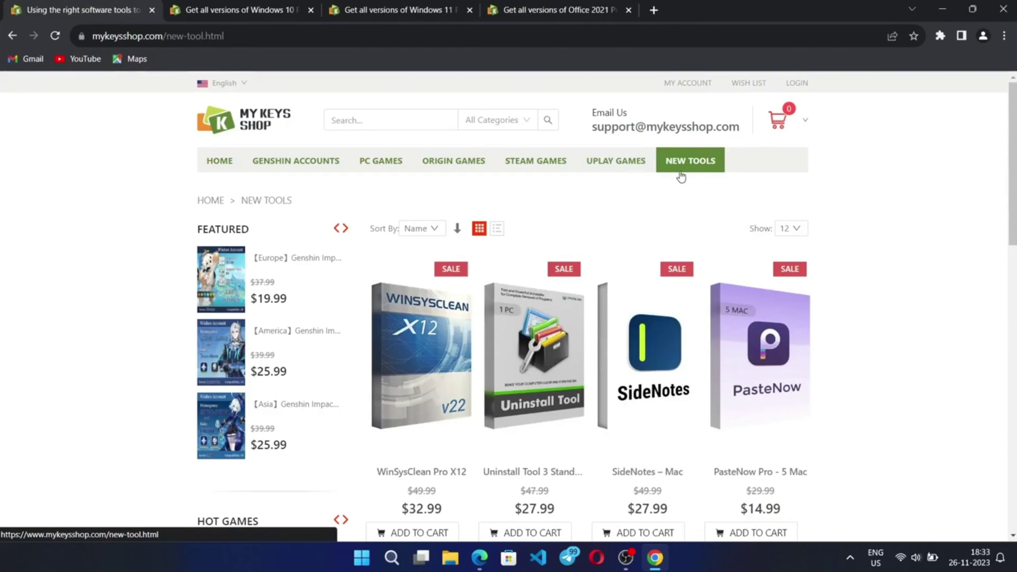
{"action": "scroll", "coordinate": [522, 286], "scroll_direction": "down", "scroll_amount": 7}
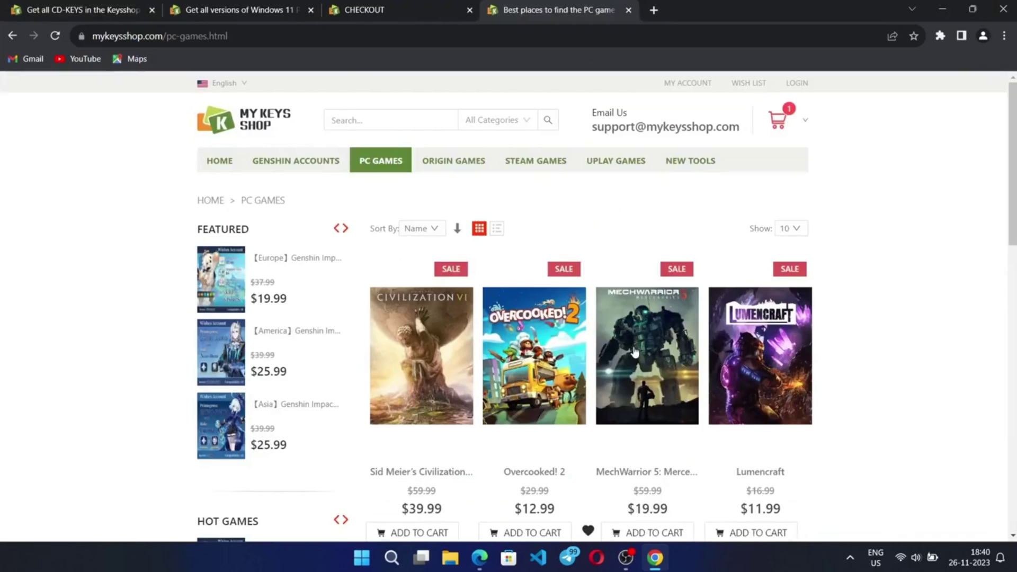
{"action": "scroll", "coordinate": [590, 359], "scroll_direction": "down", "scroll_amount": 3}
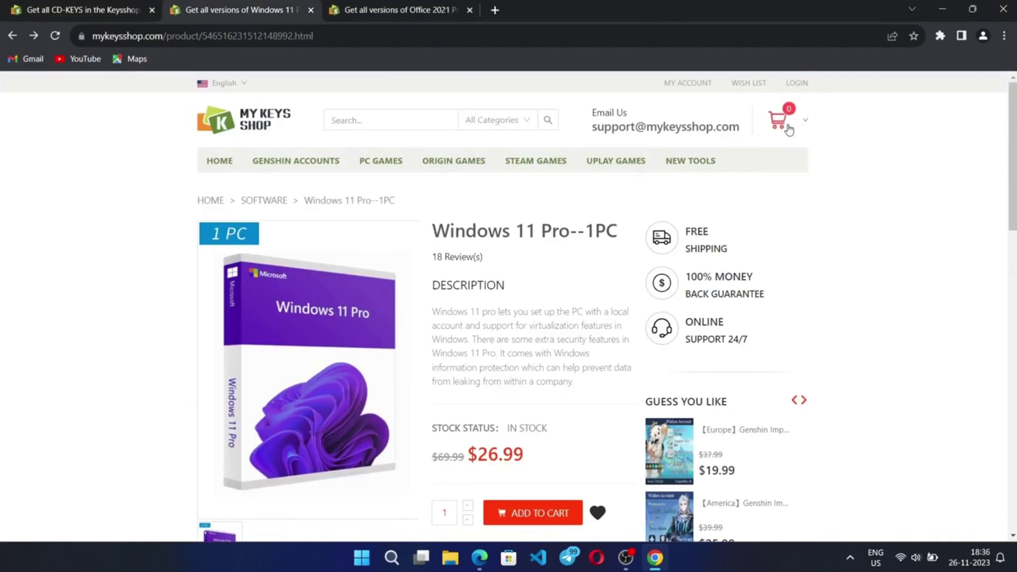
{"action": "scroll", "coordinate": [567, 356], "scroll_direction": "down", "scroll_amount": 4}
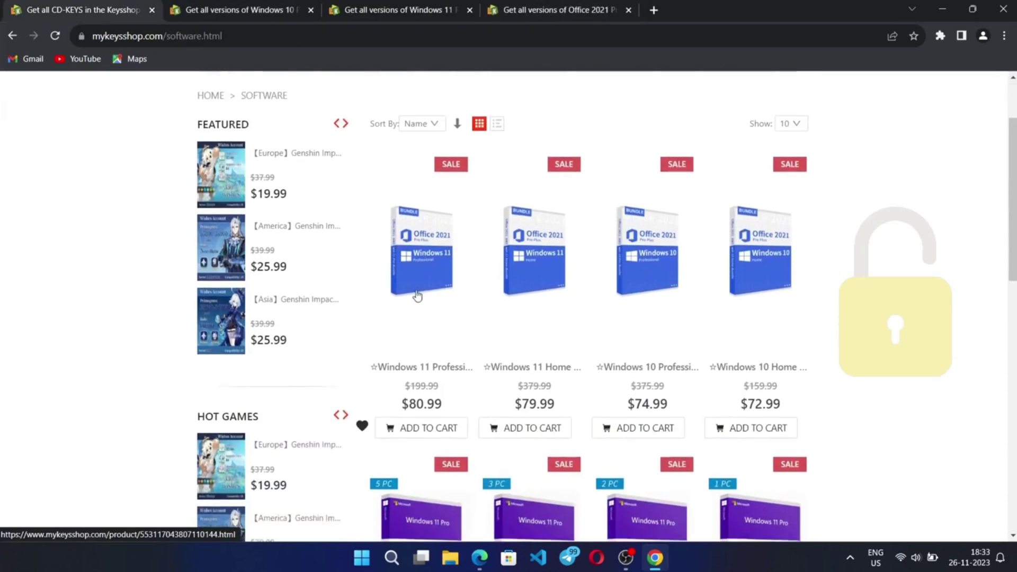
{"action": "scroll", "coordinate": [434, 295], "scroll_direction": "down", "scroll_amount": 1}
{"action": "scroll", "coordinate": [552, 313], "scroll_direction": "down", "scroll_amount": 5}
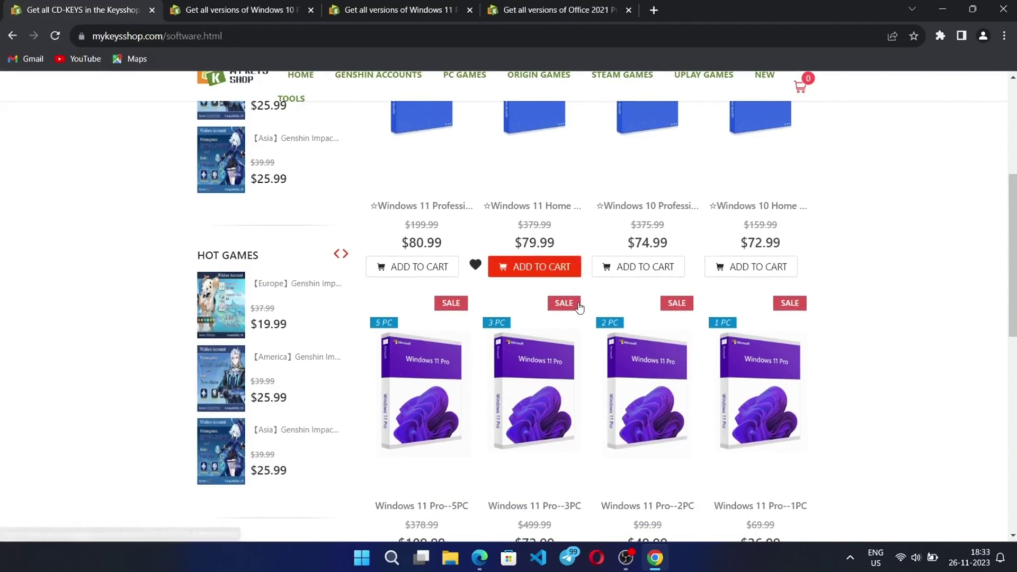
{"action": "scroll", "coordinate": [579, 307], "scroll_direction": "up", "scroll_amount": 3}
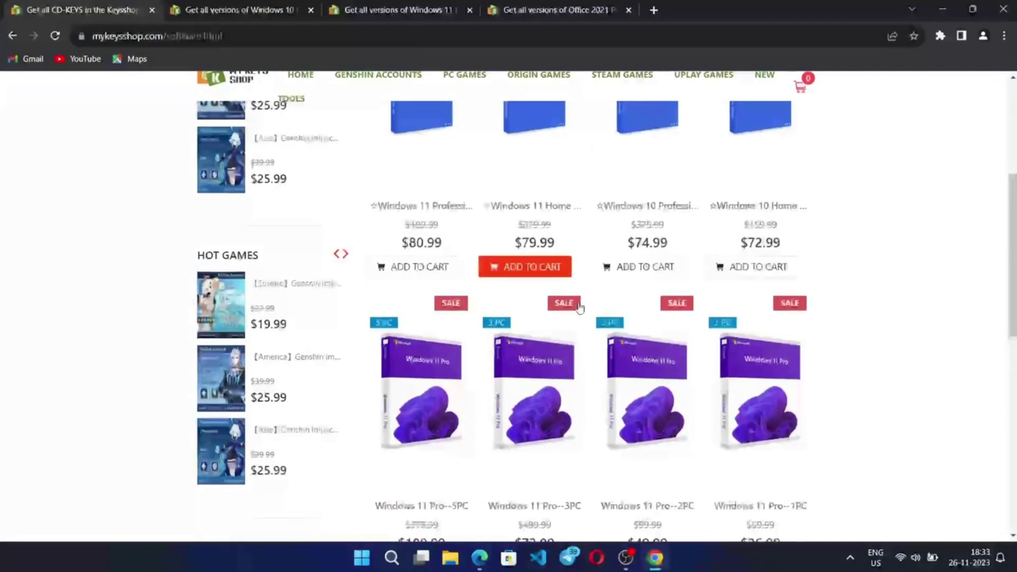
{"action": "scroll", "coordinate": [552, 313], "scroll_direction": "up", "scroll_amount": 1}
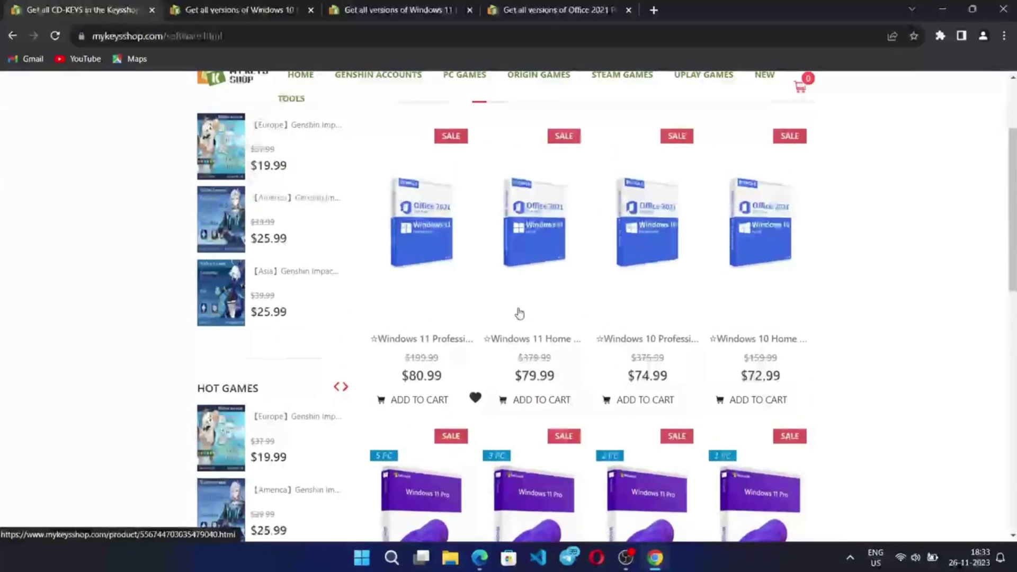
{"action": "scroll", "coordinate": [416, 293], "scroll_direction": "up", "scroll_amount": 1}
{"action": "scroll", "coordinate": [410, 295], "scroll_direction": "up", "scroll_amount": 2}
Add Windows 10 Pro--1PC ($15.99) to the cart from its product page
{"action": "key", "text": "ctrl+Tab"}
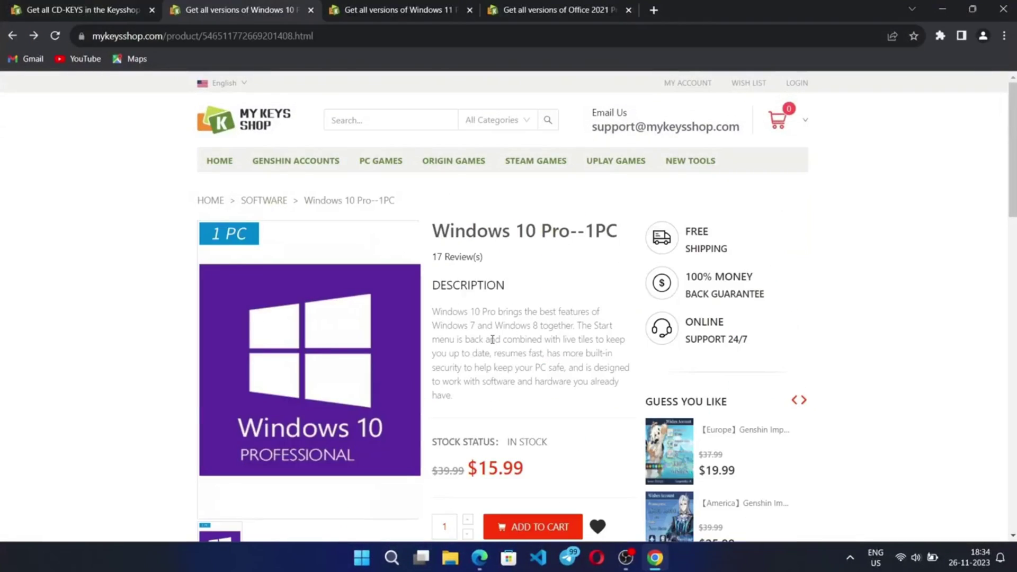
{"action": "scroll", "coordinate": [492, 343], "scroll_direction": "down", "scroll_amount": 1}
{"action": "scroll", "coordinate": [509, 274], "scroll_direction": "down", "scroll_amount": 1}
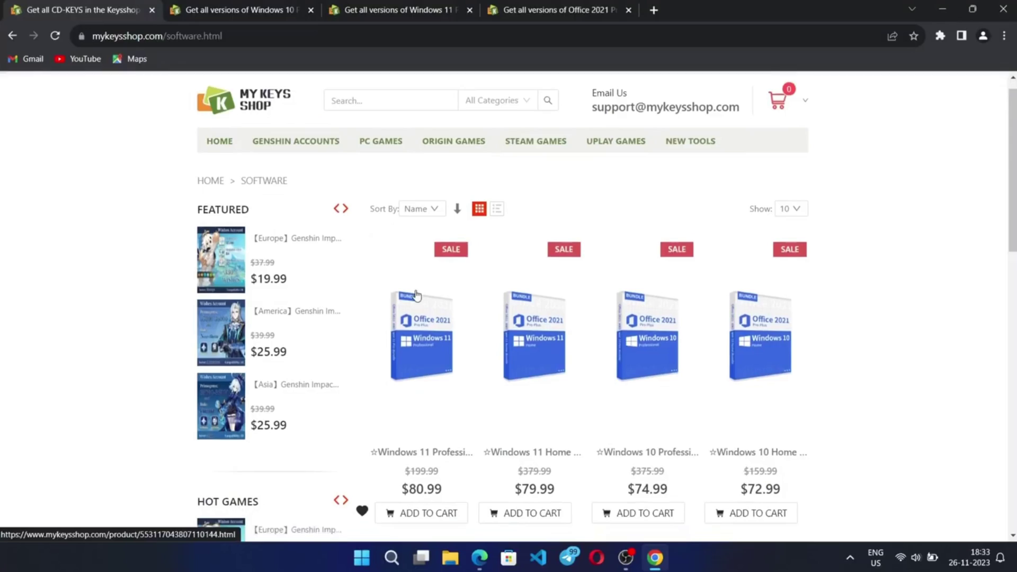
{"action": "scroll", "coordinate": [415, 295], "scroll_direction": "down", "scroll_amount": 2}
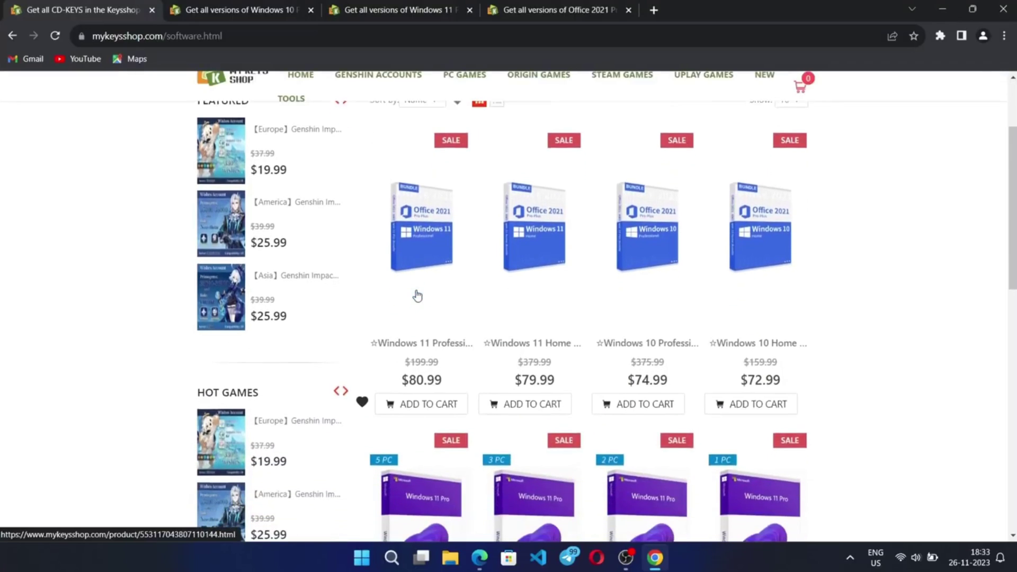
{"action": "scroll", "coordinate": [540, 314], "scroll_direction": "down", "scroll_amount": 1}
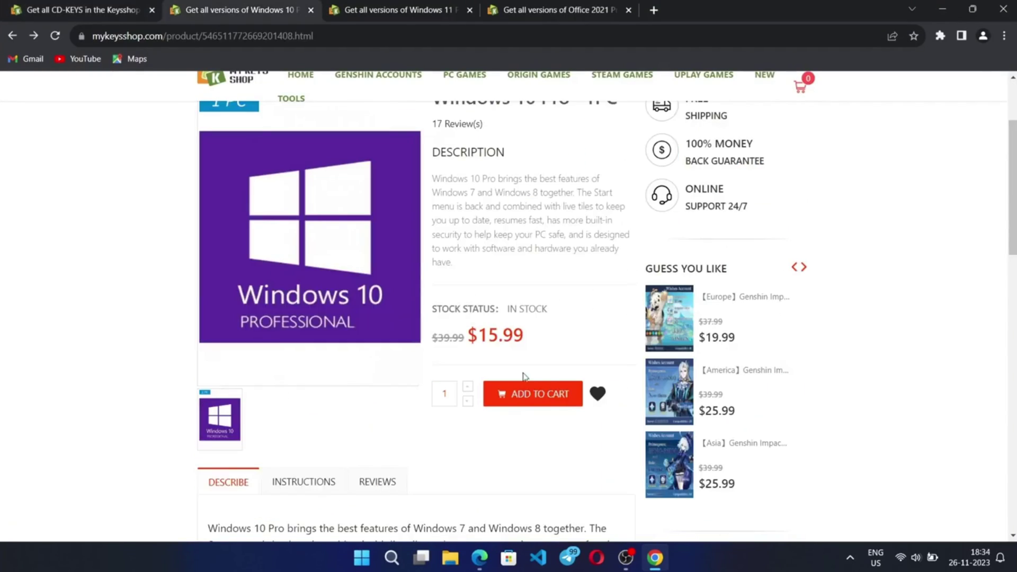
{"action": "left_click", "coordinate": [519, 399]}
{"action": "scroll", "coordinate": [518, 370], "scroll_direction": "up", "scroll_amount": 3}
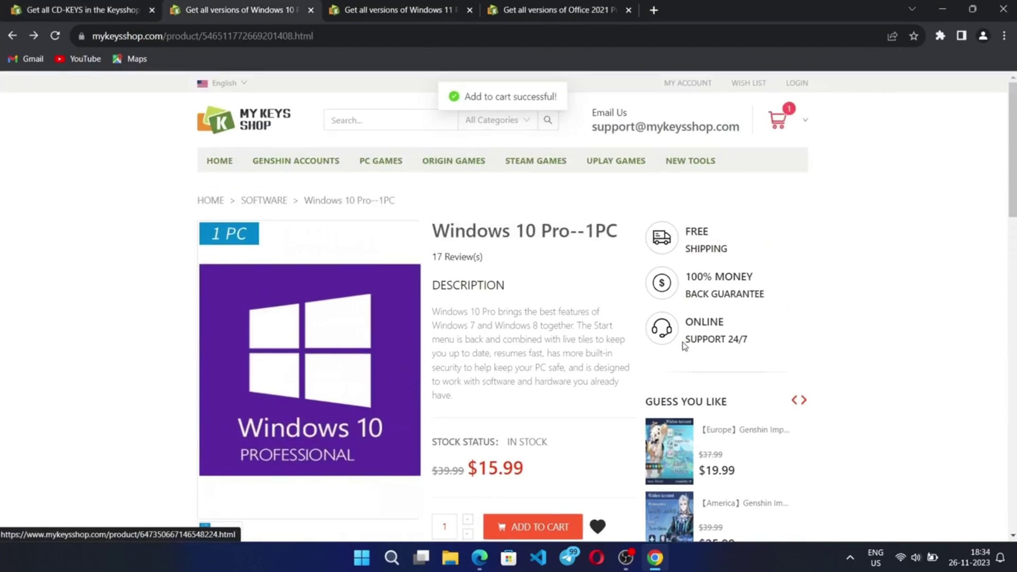
Proceed from the cart to the checkout page
{"action": "mouse_move", "coordinate": [779, 119]}
{"action": "left_click", "coordinate": [765, 291]}
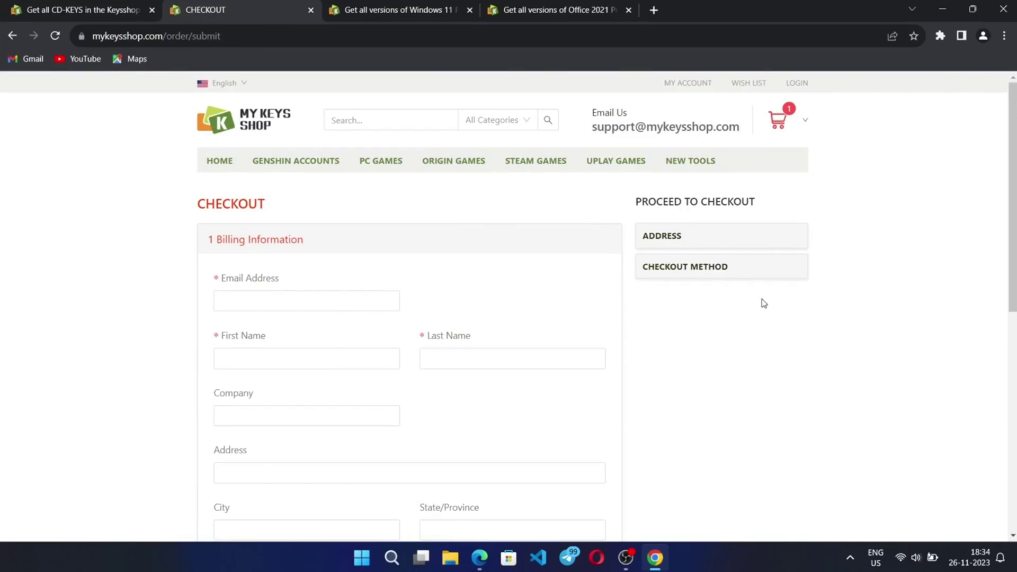
{"action": "scroll", "coordinate": [608, 261], "scroll_direction": "down", "scroll_amount": 1}
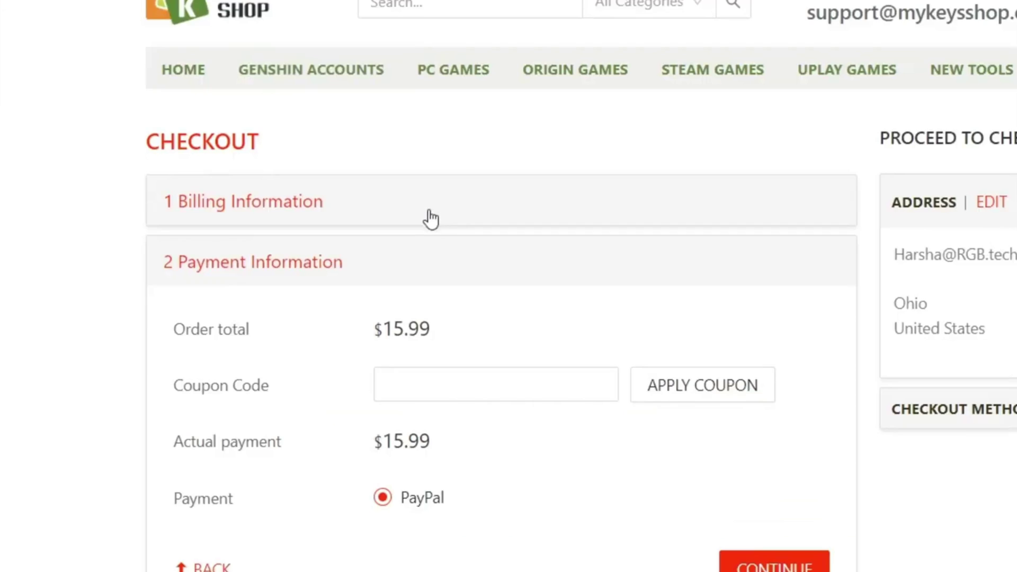
{"action": "scroll", "coordinate": [431, 218], "scroll_direction": "down", "scroll_amount": 2}
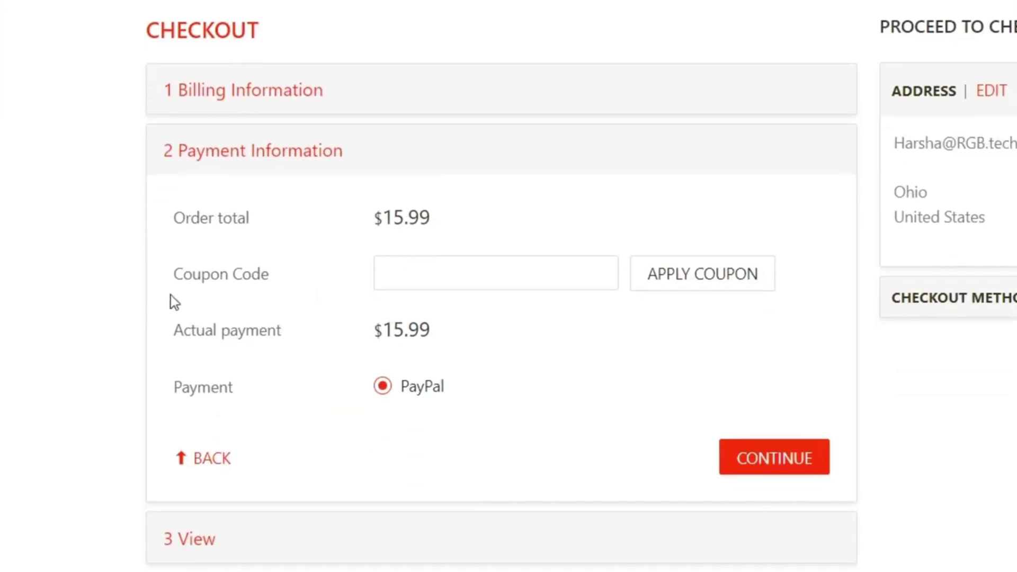
Apply coupon TECH55 to cut the payment to $7.19, then continue to PayPal
{"action": "left_click", "coordinate": [457, 272]}
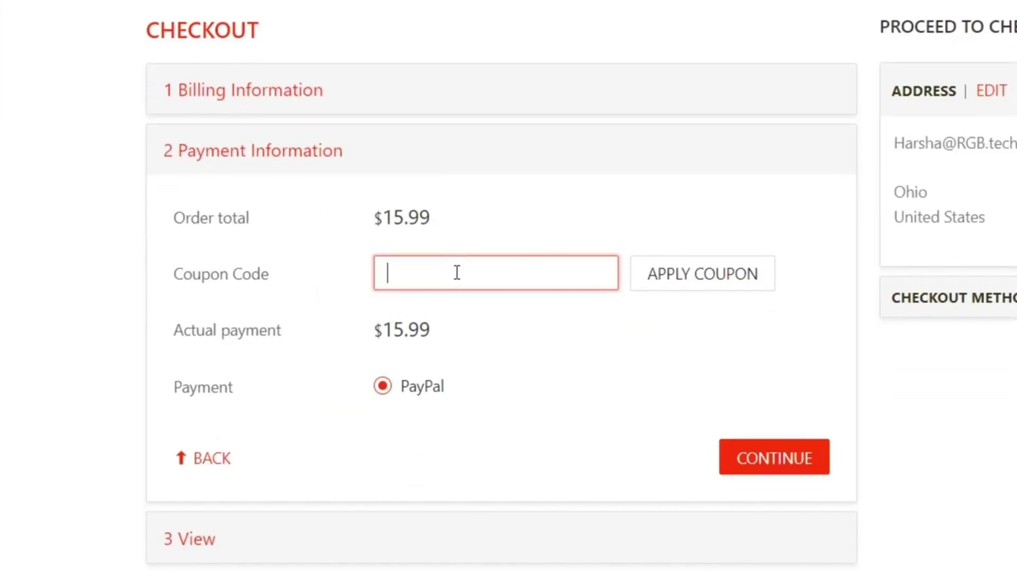
{"action": "type", "text": "TECH55"}
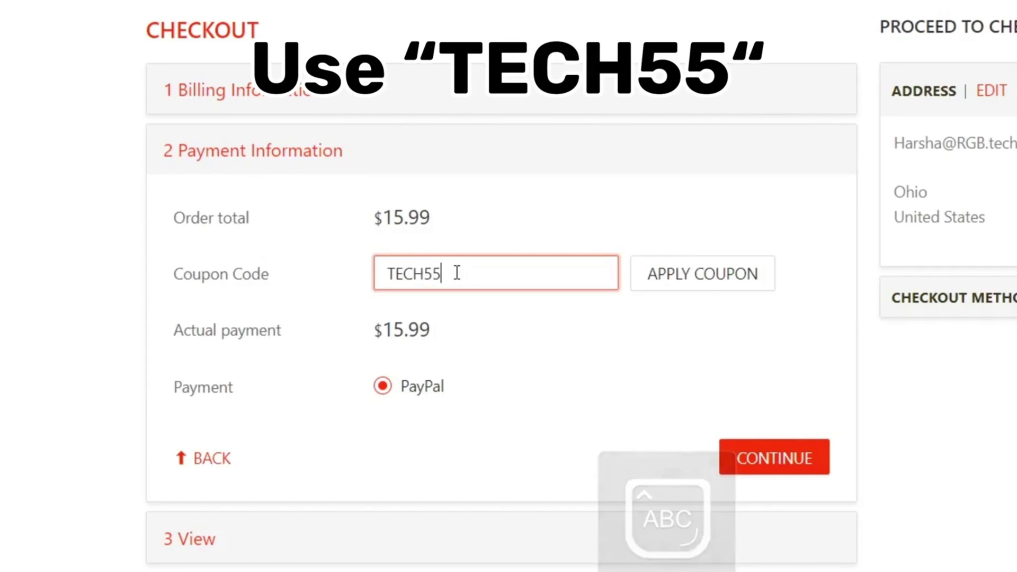
{"action": "left_click", "coordinate": [703, 285]}
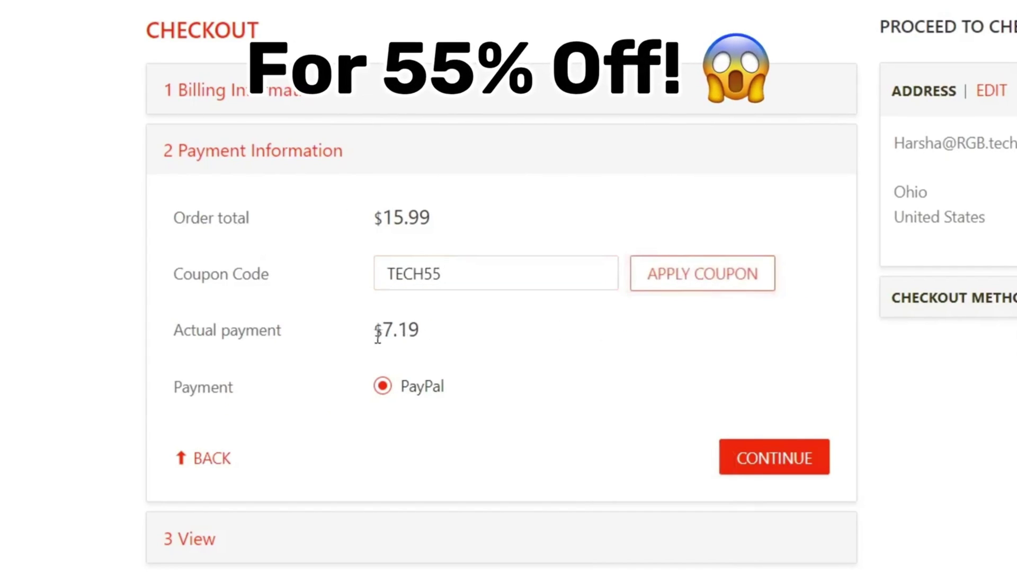
{"action": "left_click_drag", "start_coordinate": [372, 329], "coordinate": [444, 335]}
{"action": "left_click", "coordinate": [474, 335]}
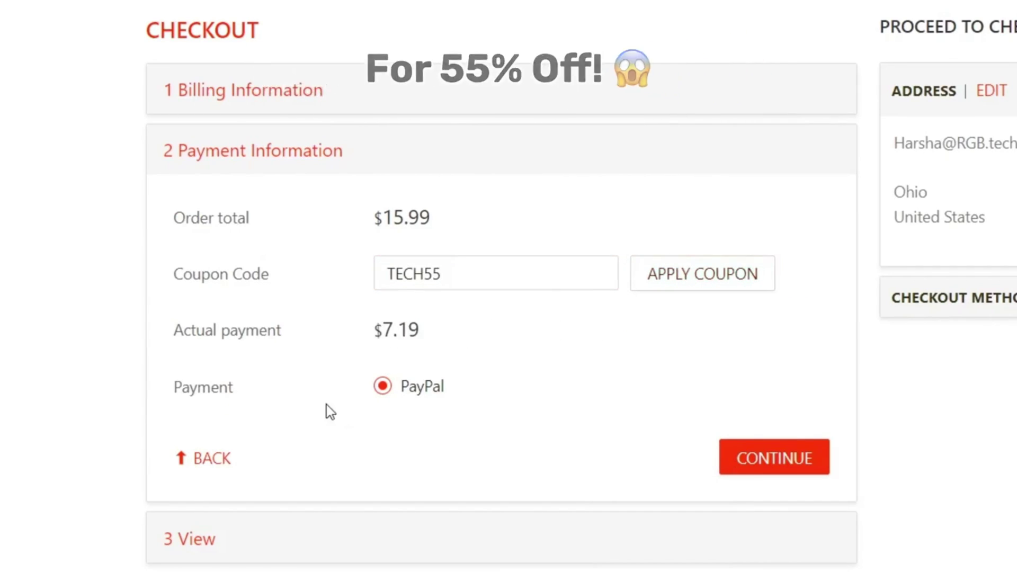
{"action": "left_click", "coordinate": [778, 468]}
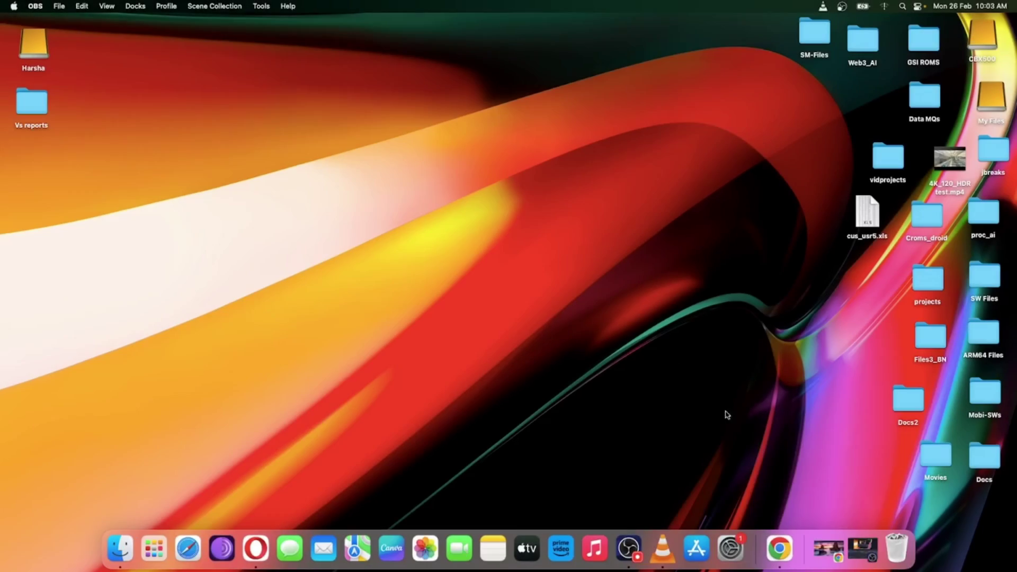
Open the WineHQ home page from the search results in a new tab
{"action": "left_click", "coordinate": [771, 529]}
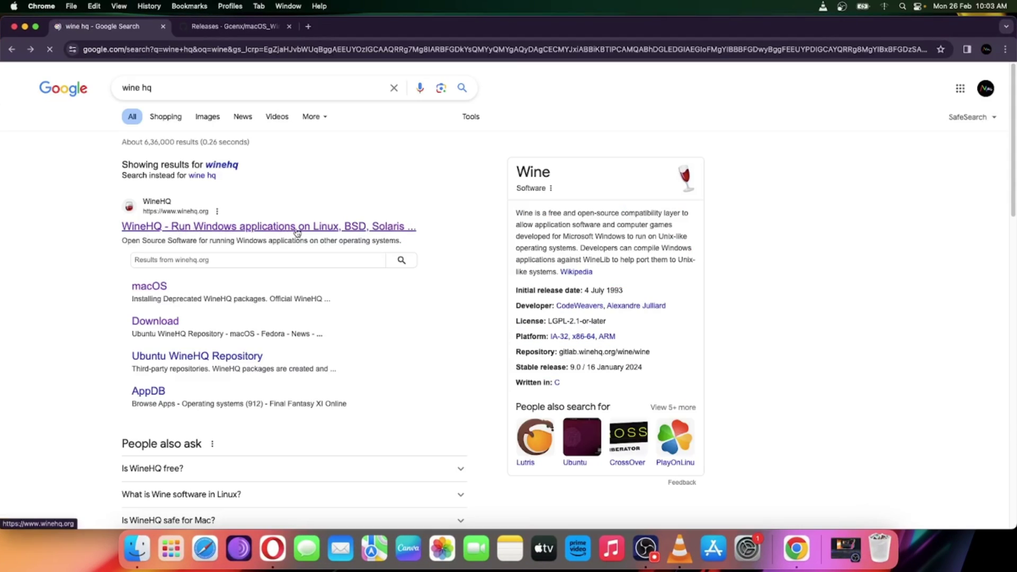
{"action": "left_click", "coordinate": [220, 233]}
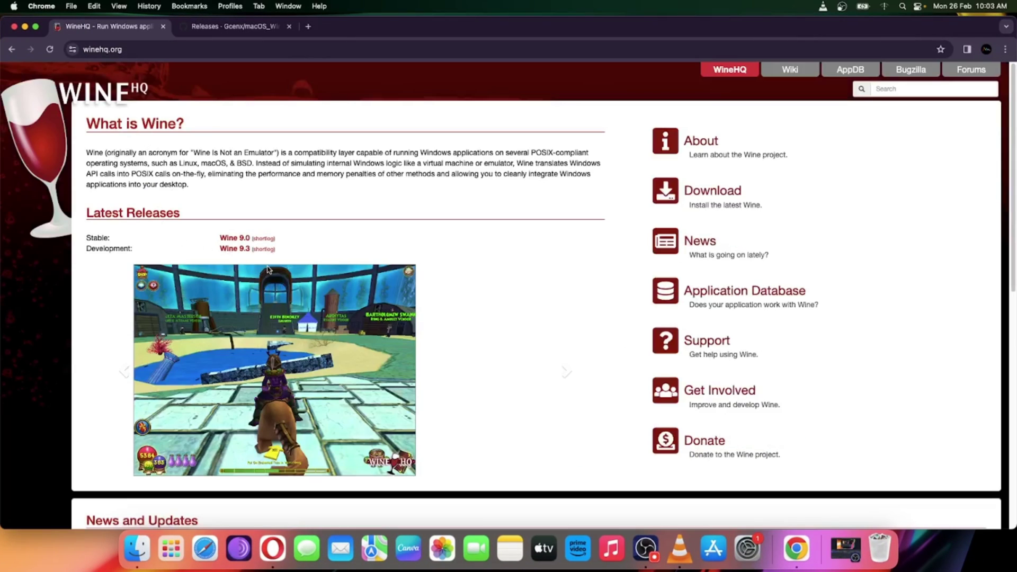
{"action": "scroll", "coordinate": [268, 269], "scroll_direction": "down", "scroll_amount": 10}
{"action": "scroll", "coordinate": [351, 261], "scroll_direction": "up", "scroll_amount": 7}
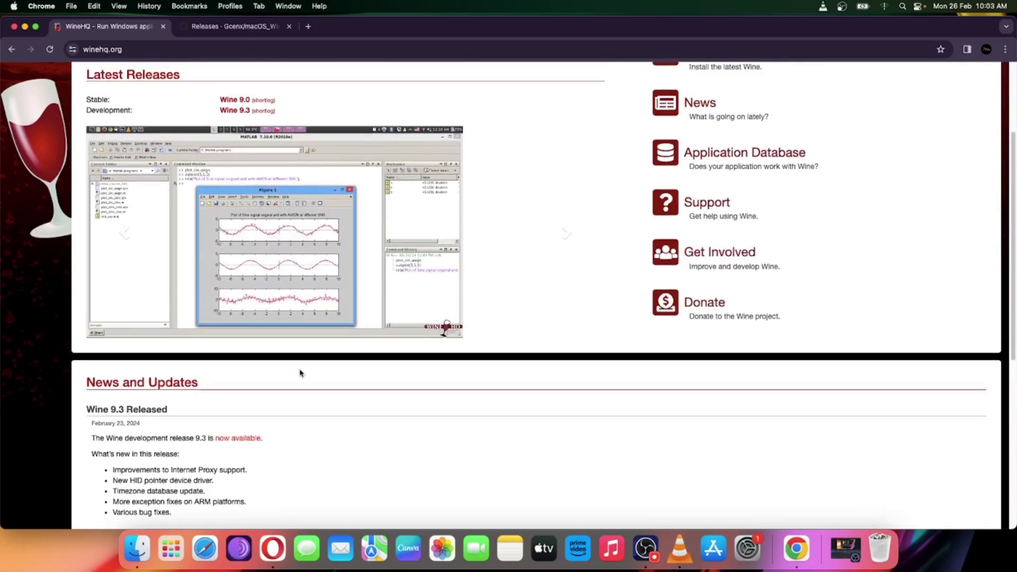
{"action": "scroll", "coordinate": [312, 371], "scroll_direction": "up", "scroll_amount": 3}
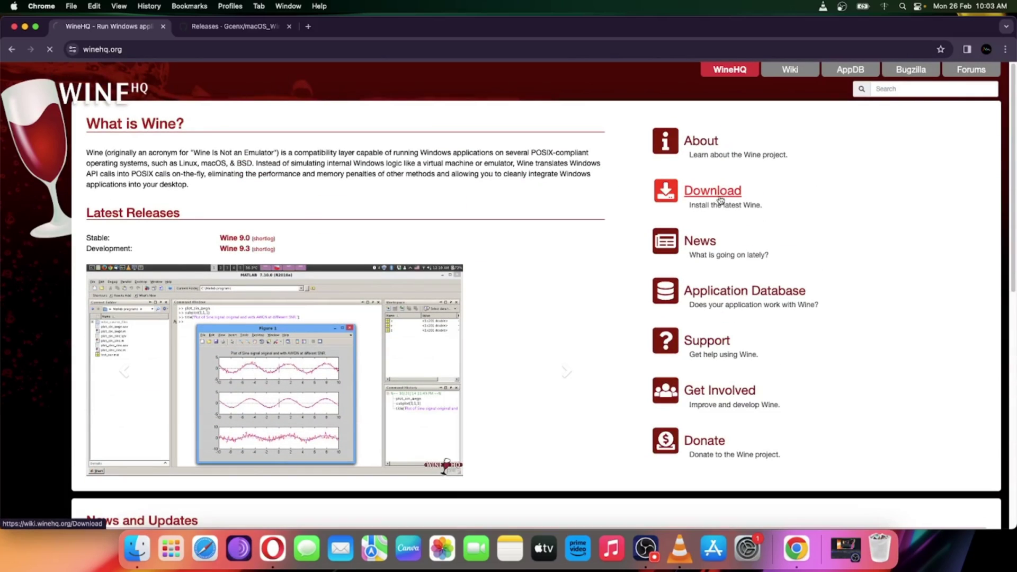
{"action": "scroll", "coordinate": [249, 401], "scroll_direction": "down", "scroll_amount": 2}
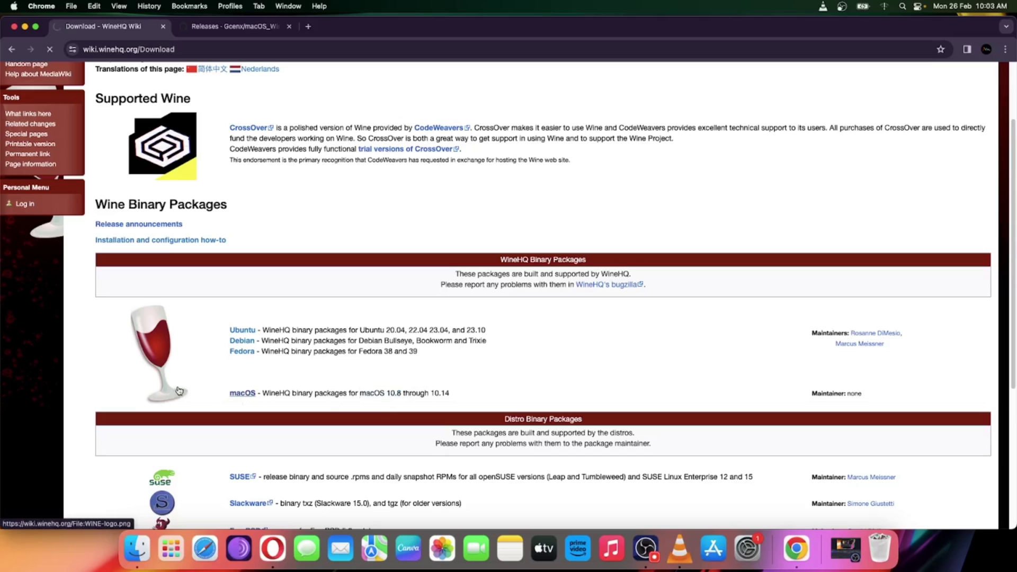
Open the WineHQ macOS wiki page and scroll to its homebrew section
{"action": "left_click", "coordinate": [241, 393]}
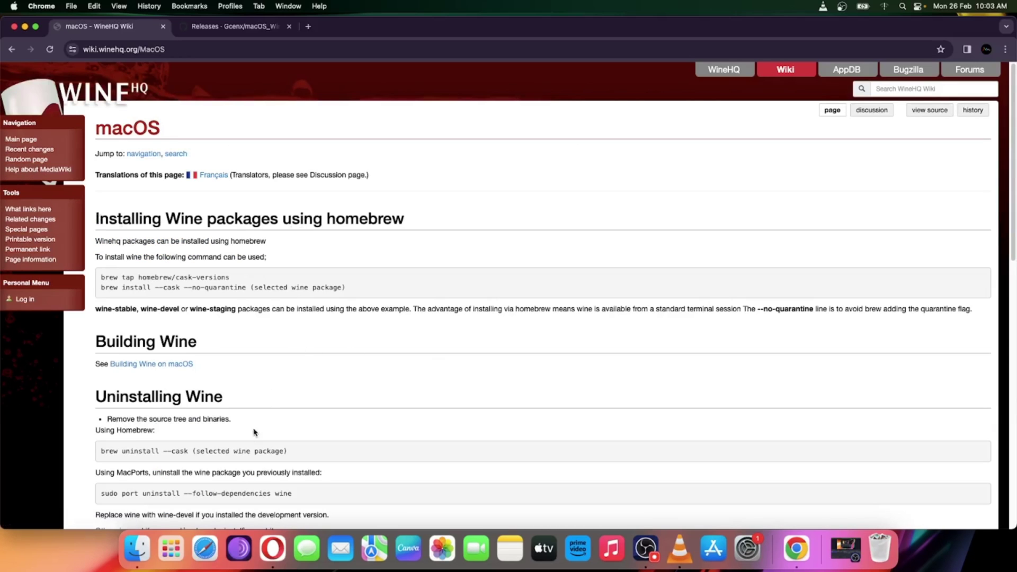
{"action": "scroll", "coordinate": [254, 432], "scroll_direction": "down", "scroll_amount": 10}
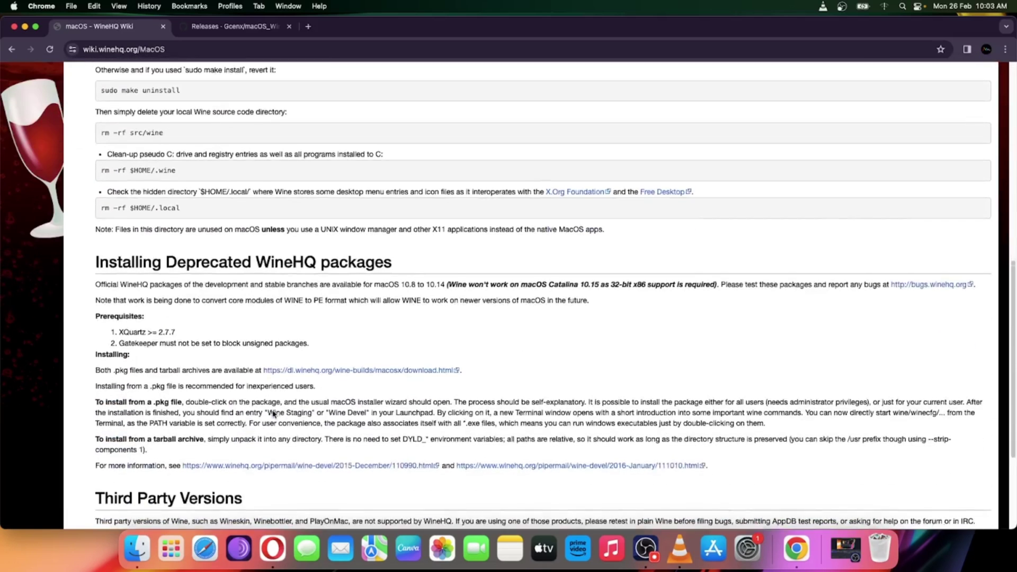
{"action": "scroll", "coordinate": [265, 397], "scroll_direction": "down", "scroll_amount": 3}
{"action": "scroll", "coordinate": [213, 337], "scroll_direction": "up", "scroll_amount": 15}
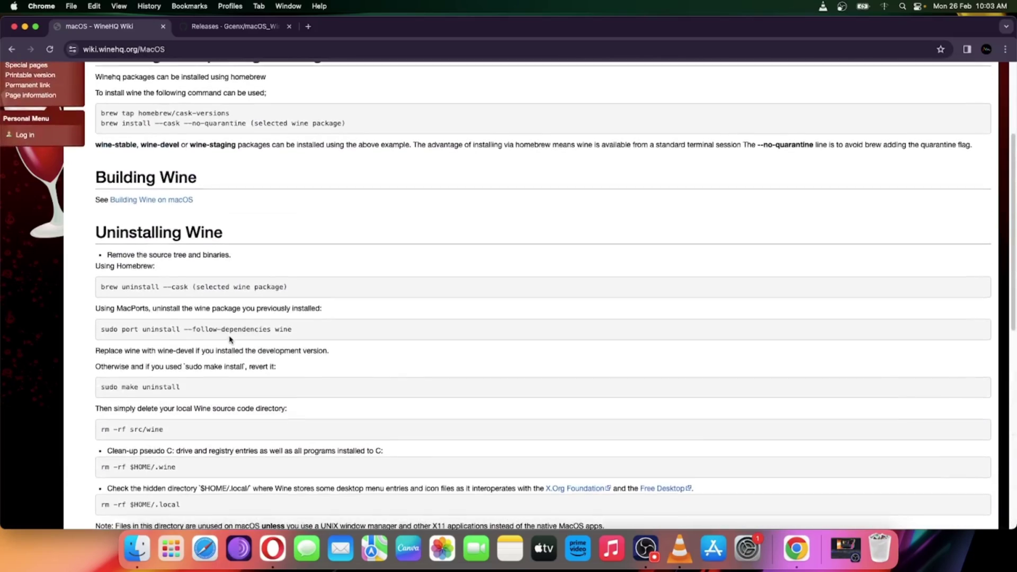
{"action": "scroll", "coordinate": [229, 339], "scroll_direction": "up", "scroll_amount": 2}
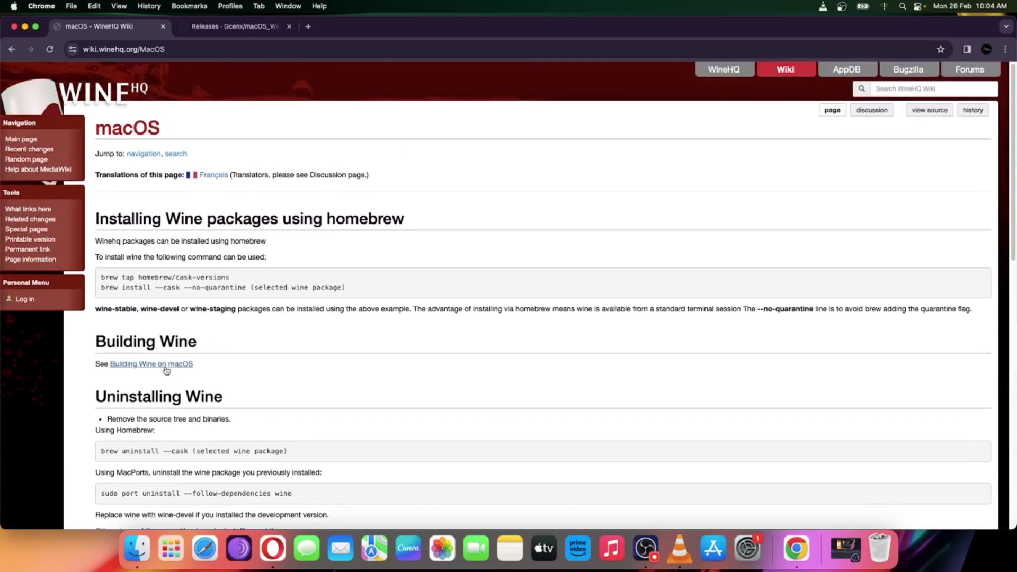
{"action": "scroll", "coordinate": [242, 364], "scroll_direction": "up", "scroll_amount": 1}
{"action": "scroll", "coordinate": [246, 349], "scroll_direction": "down", "scroll_amount": 2}
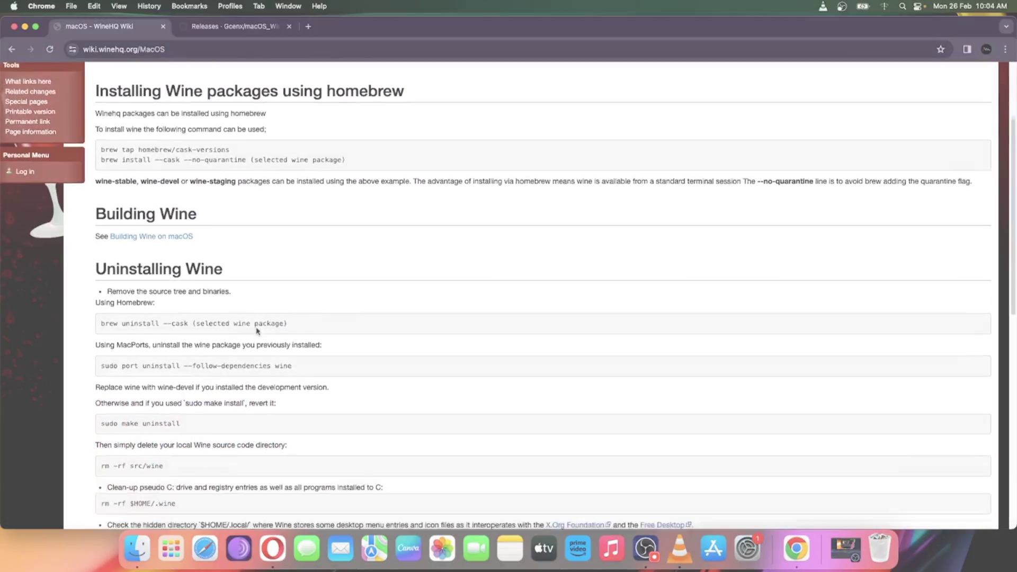
Switch to the GitHub macOS_Wine_builds releases tab and select its address
{"action": "key", "text": "ctrl+Tab"}
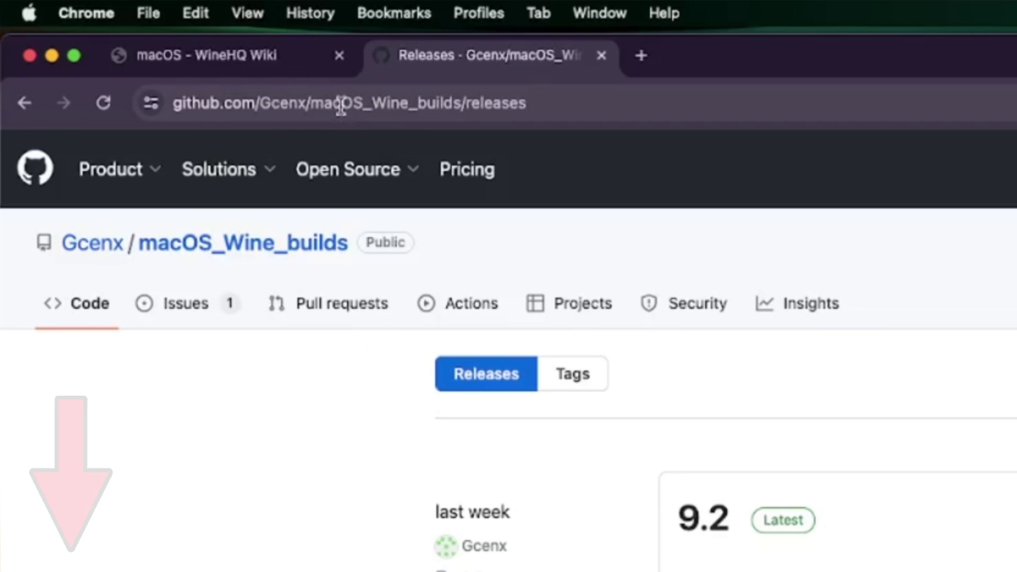
{"action": "triple_click", "coordinate": [162, 50]}
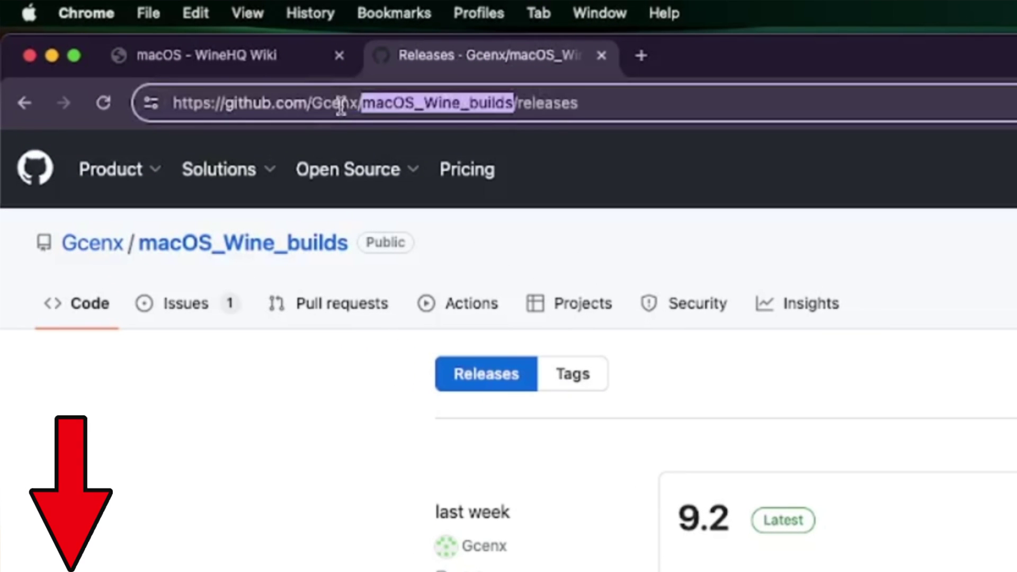
{"action": "left_click", "coordinate": [660, 103]}
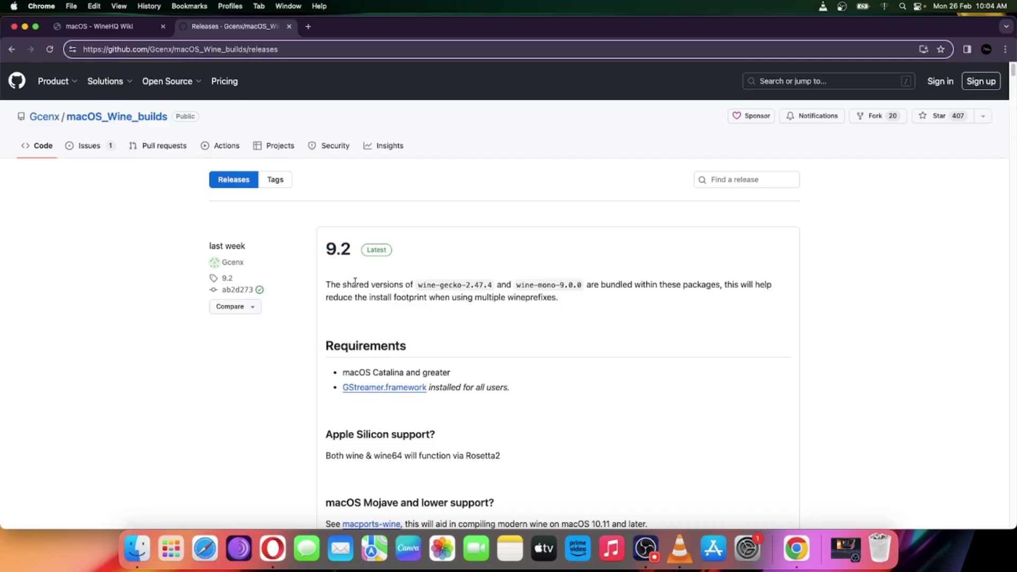
Scroll the 9.2 release notes down to Assets showing wine-staging-9.2-osx64.tar.xz
{"action": "scroll", "coordinate": [517, 292], "scroll_direction": "down", "scroll_amount": 1}
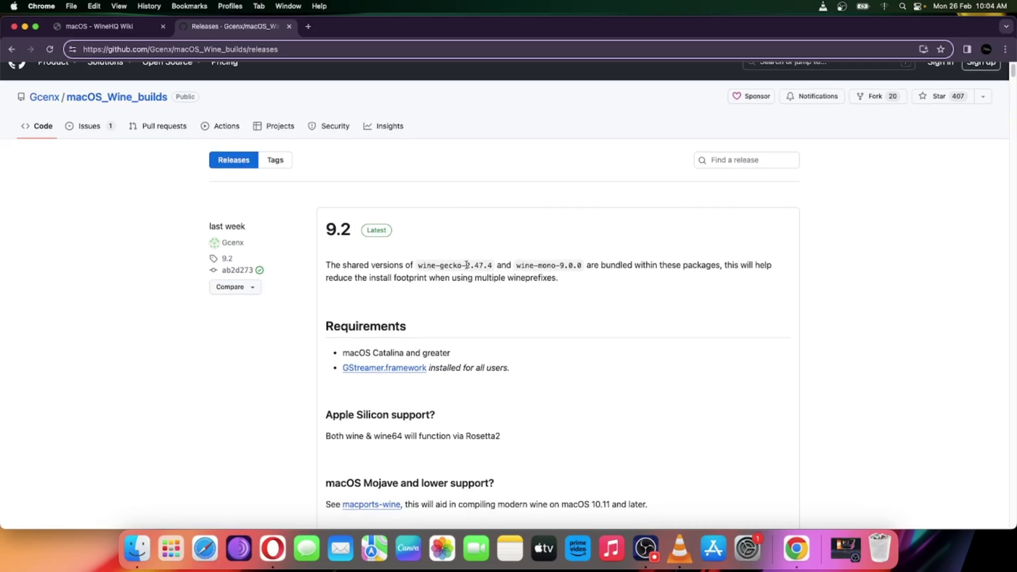
{"action": "left_click_drag", "start_coordinate": [466, 265], "coordinate": [493, 263]}
{"action": "left_click_drag", "start_coordinate": [564, 264], "coordinate": [591, 265]}
{"action": "left_click", "coordinate": [581, 314]}
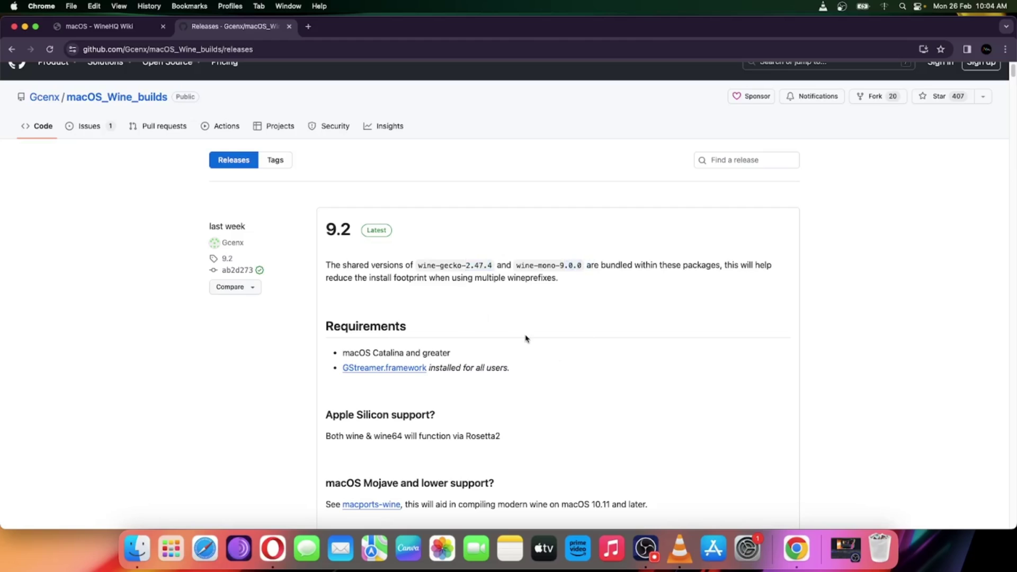
{"action": "scroll", "coordinate": [526, 338], "scroll_direction": "down", "scroll_amount": 4}
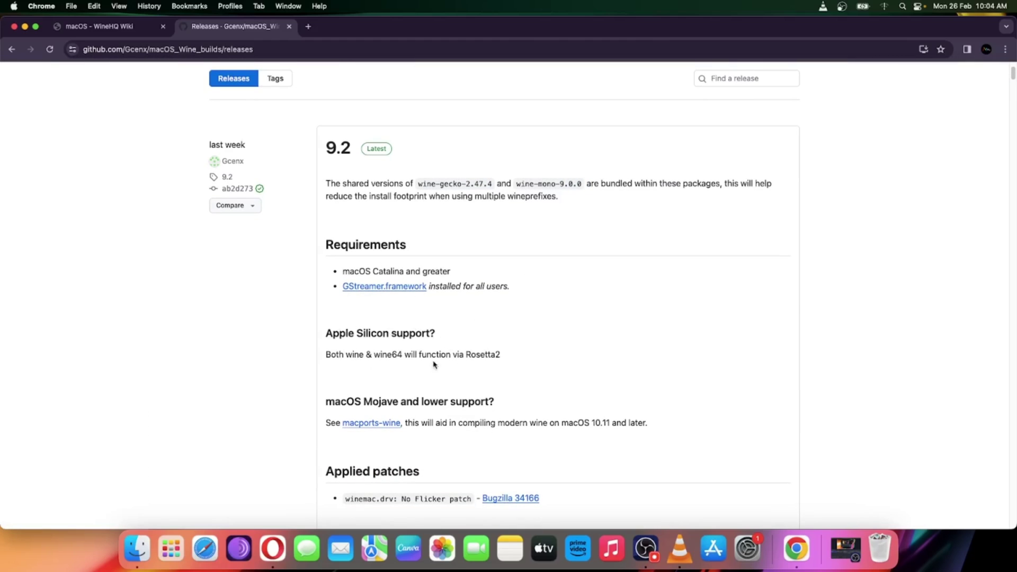
{"action": "scroll", "coordinate": [530, 360], "scroll_direction": "down", "scroll_amount": 10}
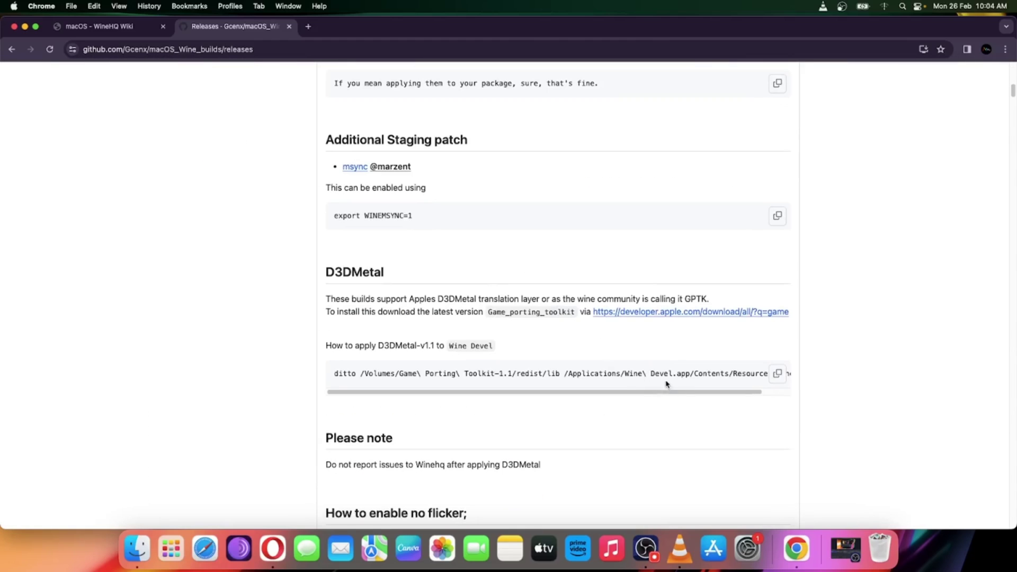
{"action": "left_click_drag", "start_coordinate": [658, 390], "coordinate": [537, 398]}
{"action": "scroll", "coordinate": [445, 423], "scroll_direction": "down", "scroll_amount": 8}
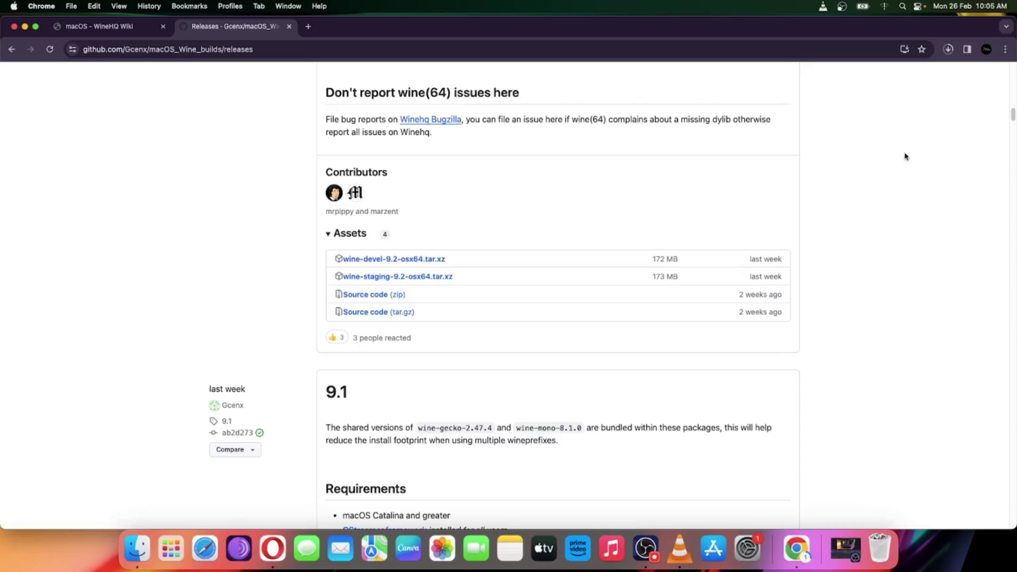
Extract the finished 173 MB wine-staging-9.2-osx64.tar.xz download and minimise Chrome
{"action": "left_click", "coordinate": [948, 49]}
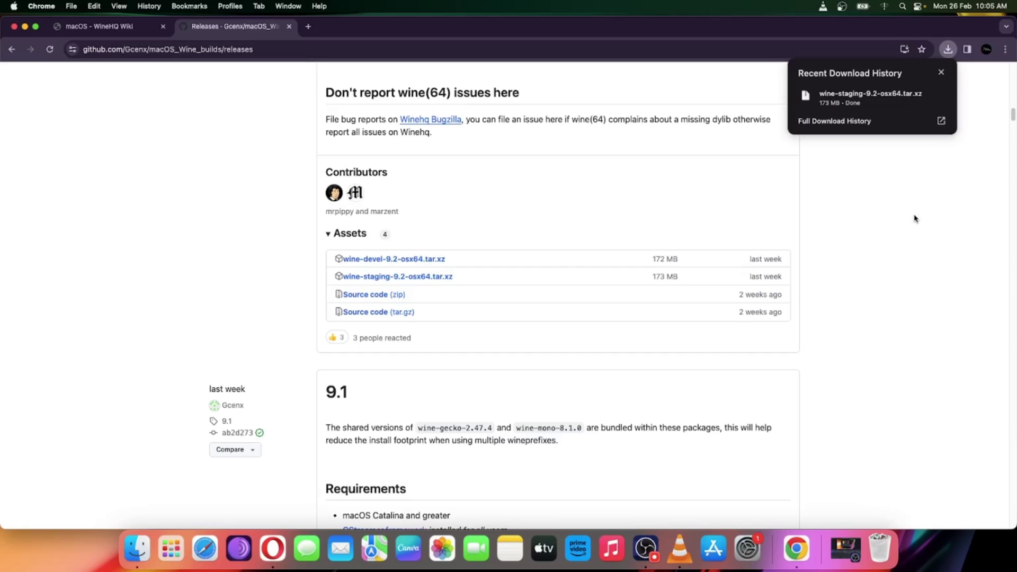
{"action": "left_click", "coordinate": [919, 100]}
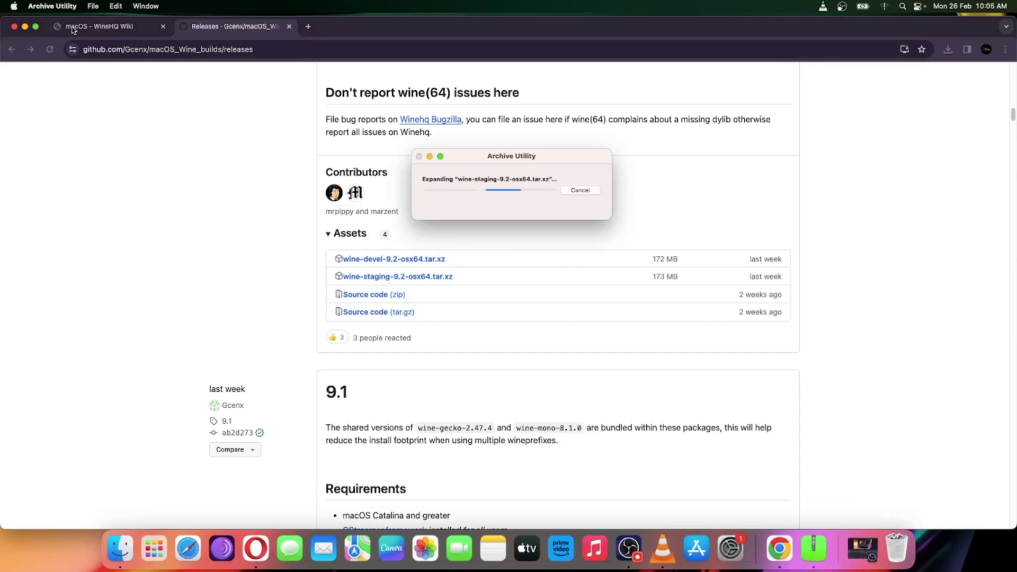
{"action": "left_click", "coordinate": [25, 26]}
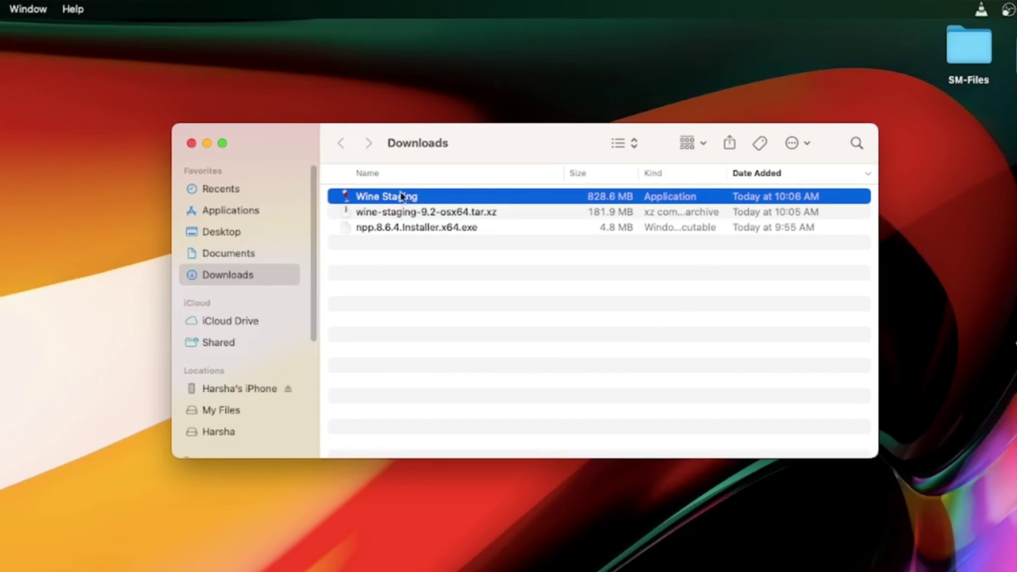
Move Wine Staging from Downloads into Applications and add its icon to the Dock
{"action": "left_click_drag", "start_coordinate": [409, 197], "coordinate": [256, 211]}
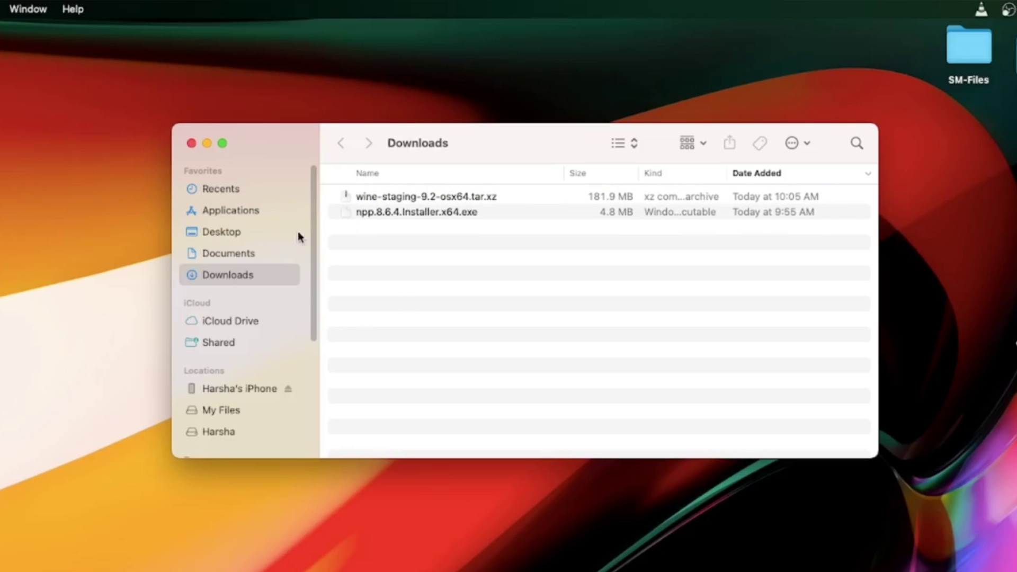
{"action": "left_click", "coordinate": [228, 211]}
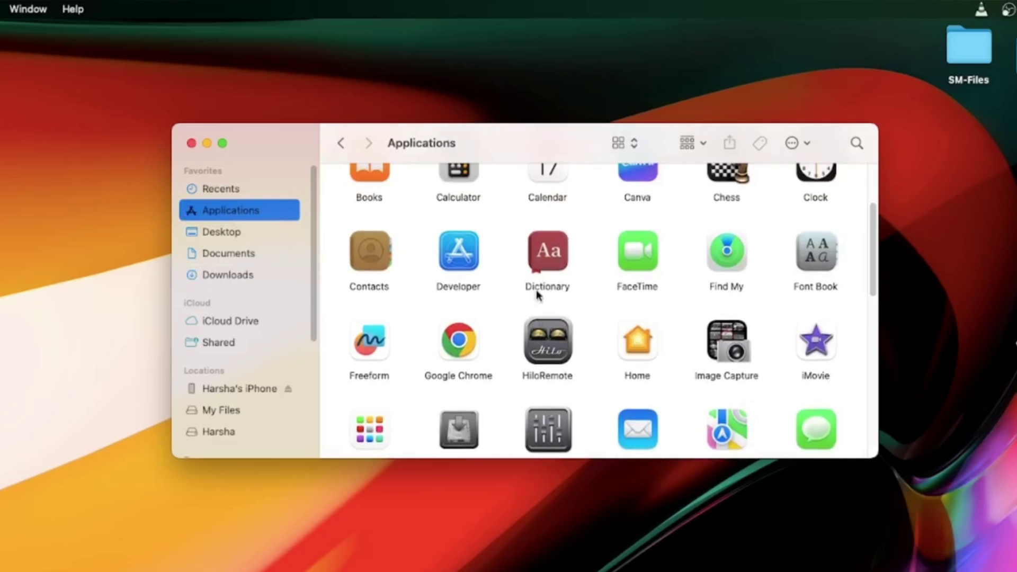
{"action": "scroll", "coordinate": [531, 300], "scroll_direction": "down", "scroll_amount": 10}
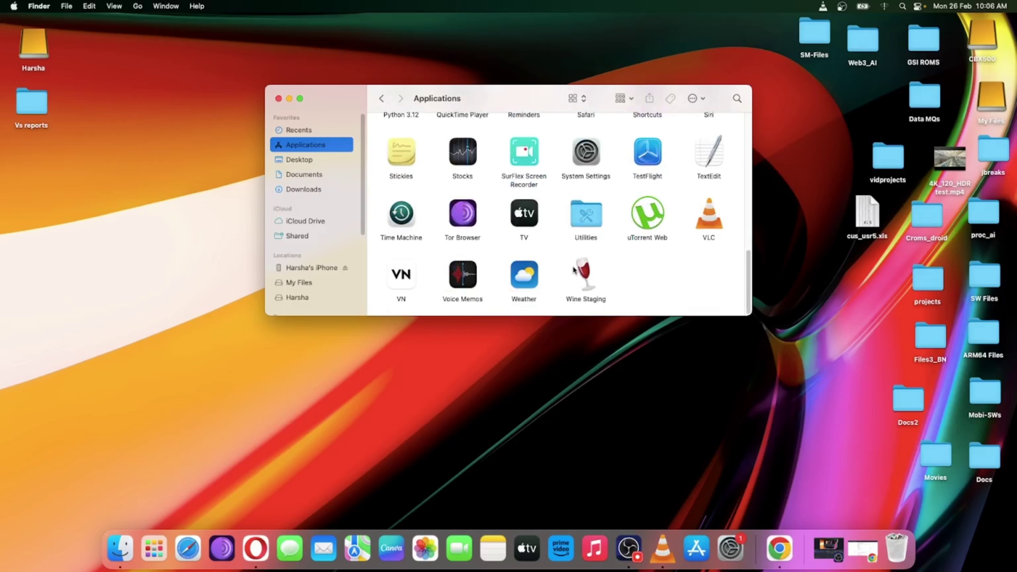
{"action": "left_click_drag", "start_coordinate": [598, 278], "coordinate": [688, 530]}
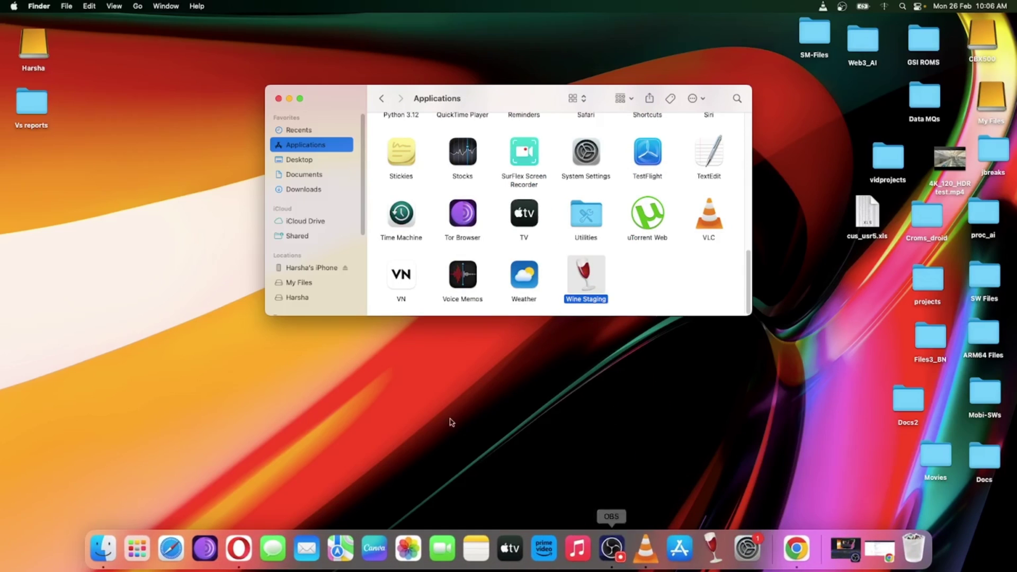
{"action": "key", "text": "super+w"}
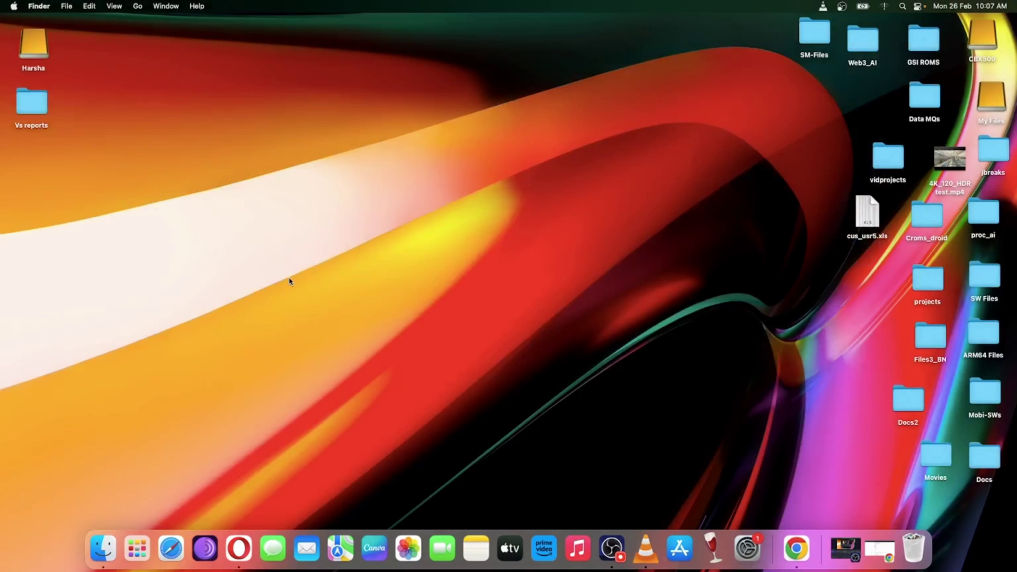
{"action": "left_click", "coordinate": [137, 549]}
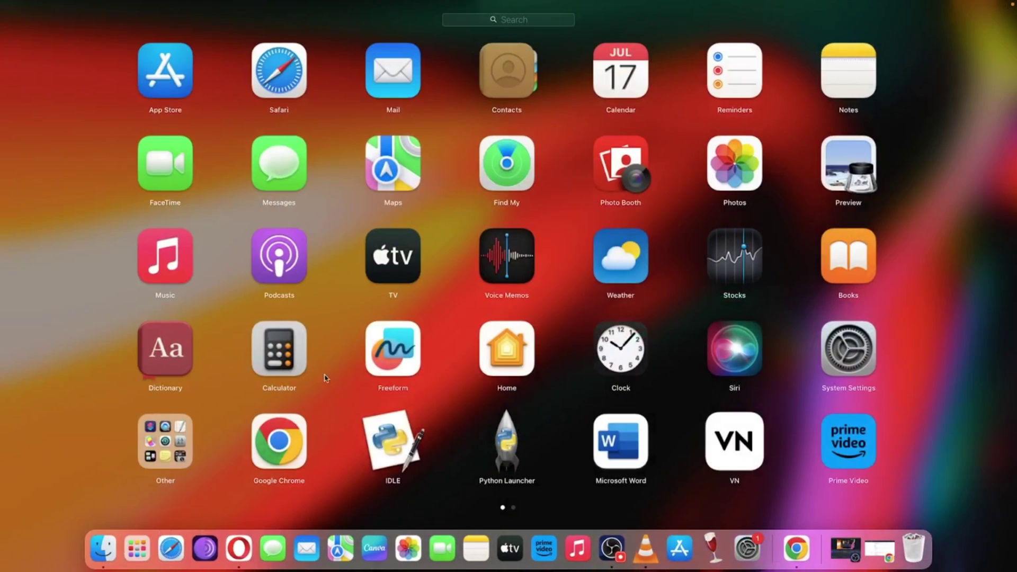
{"action": "left_click", "coordinate": [488, 20]}
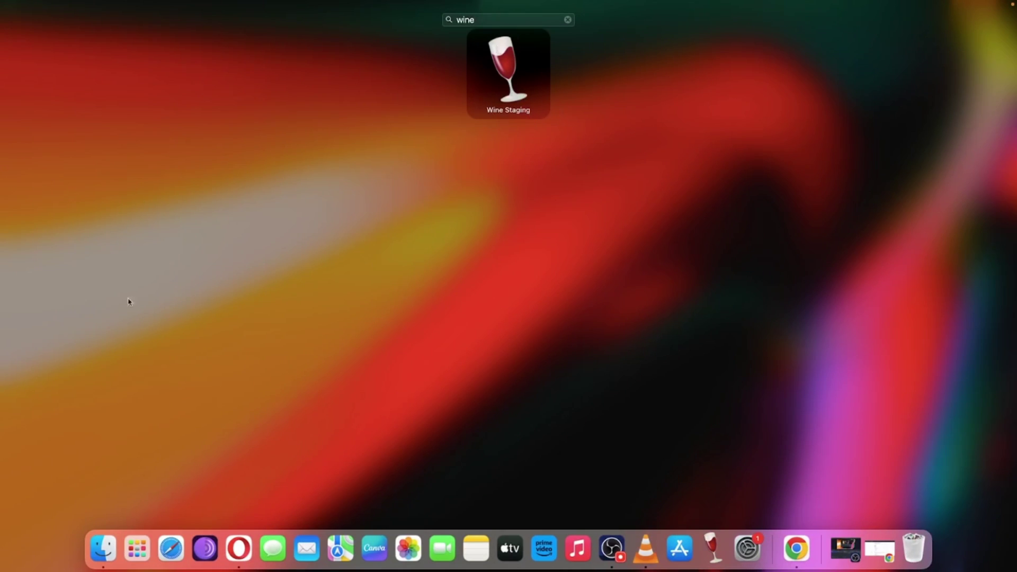
{"action": "left_click", "coordinate": [34, 438]}
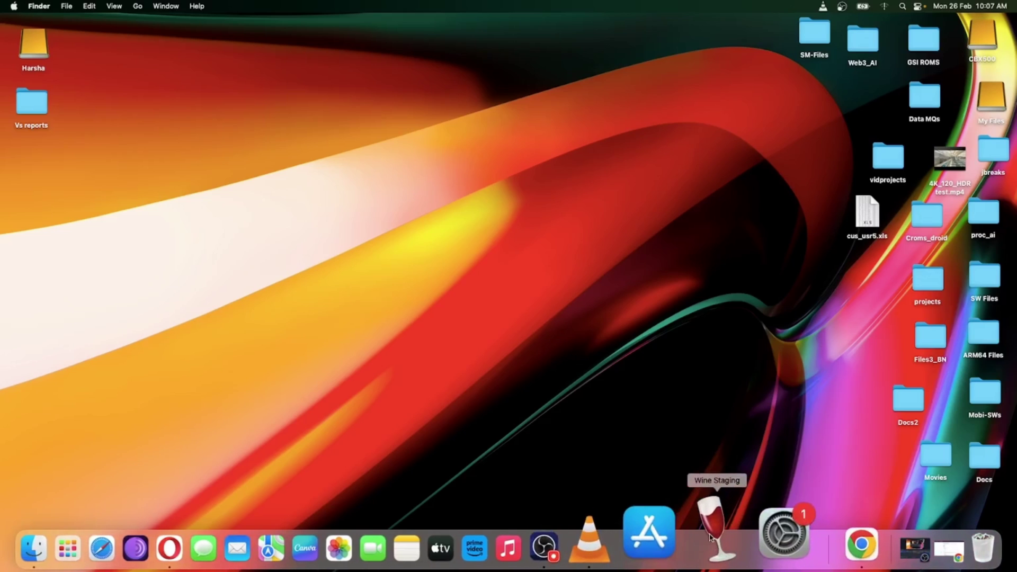
{"action": "left_click", "coordinate": [710, 536]}
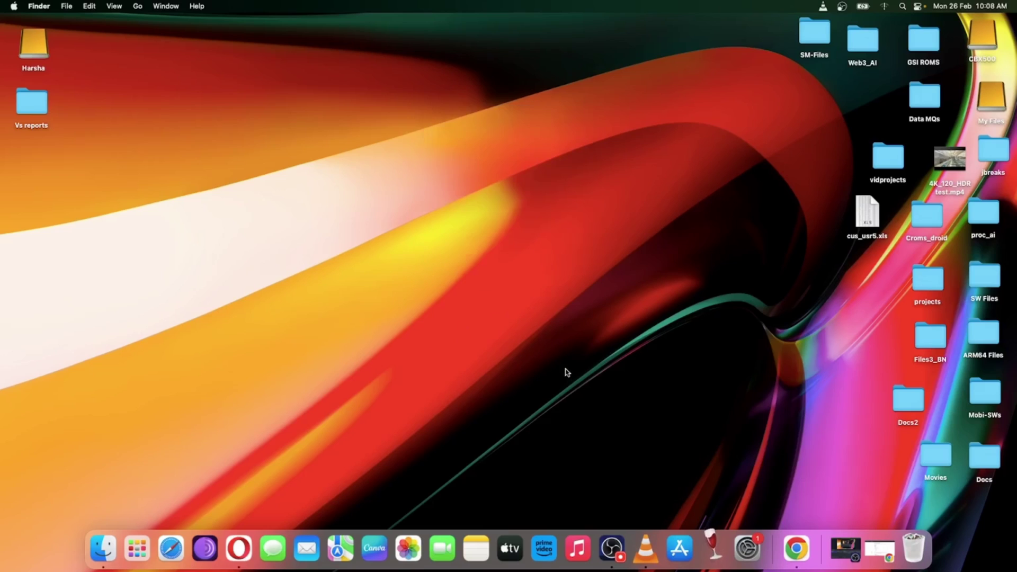
Approve Wine Staging with Open Anyway in Privacy & Security, authorising with the password
{"action": "left_click", "coordinate": [747, 548]}
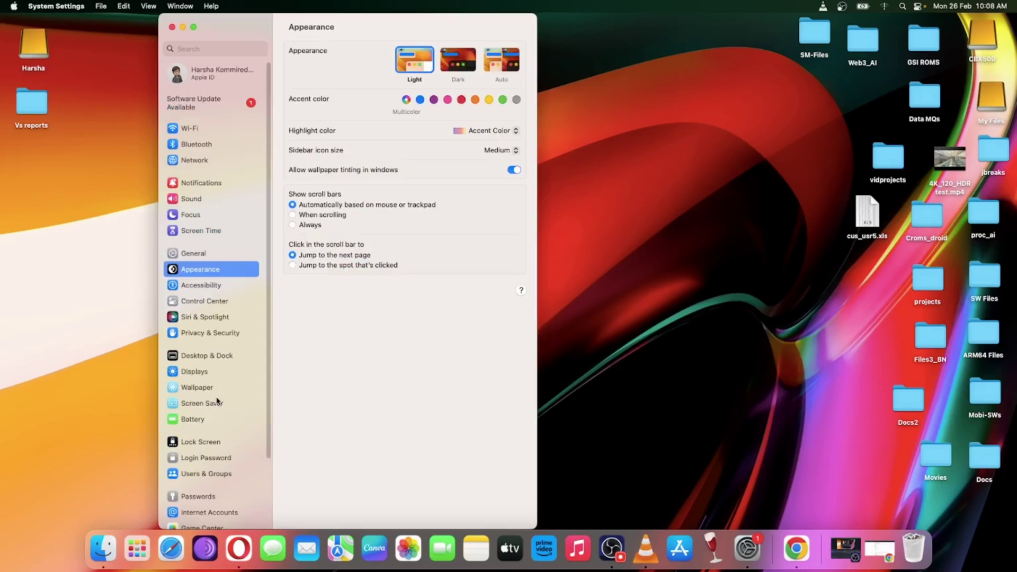
{"action": "left_click", "coordinate": [216, 333]}
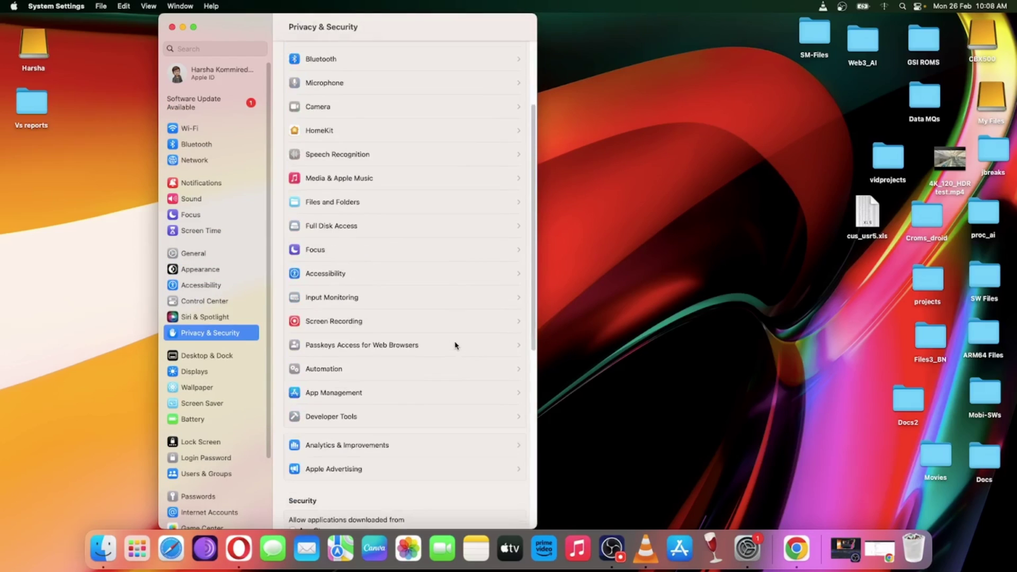
{"action": "scroll", "coordinate": [454, 345], "scroll_direction": "down", "scroll_amount": 8}
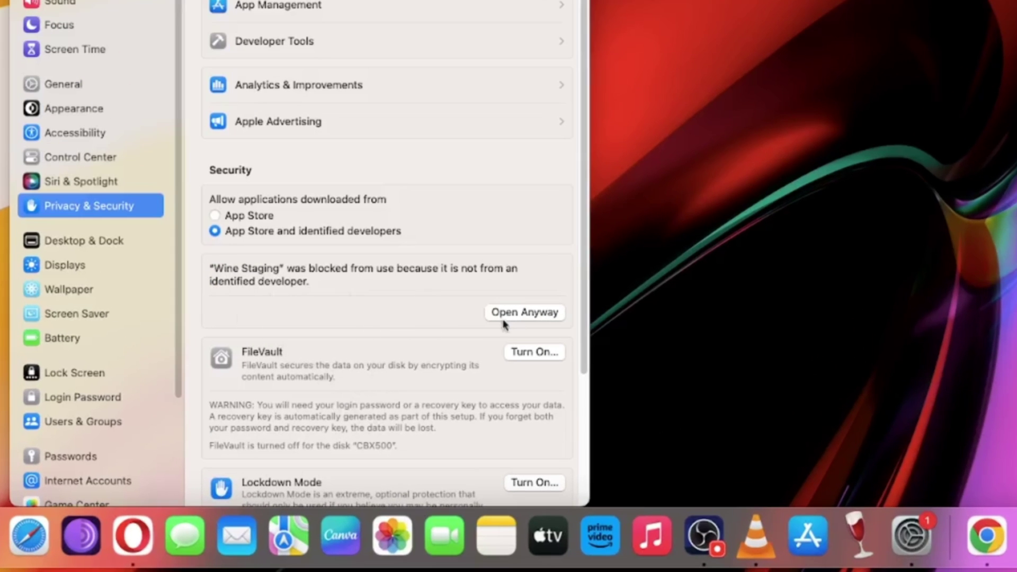
{"action": "left_click", "coordinate": [560, 313]}
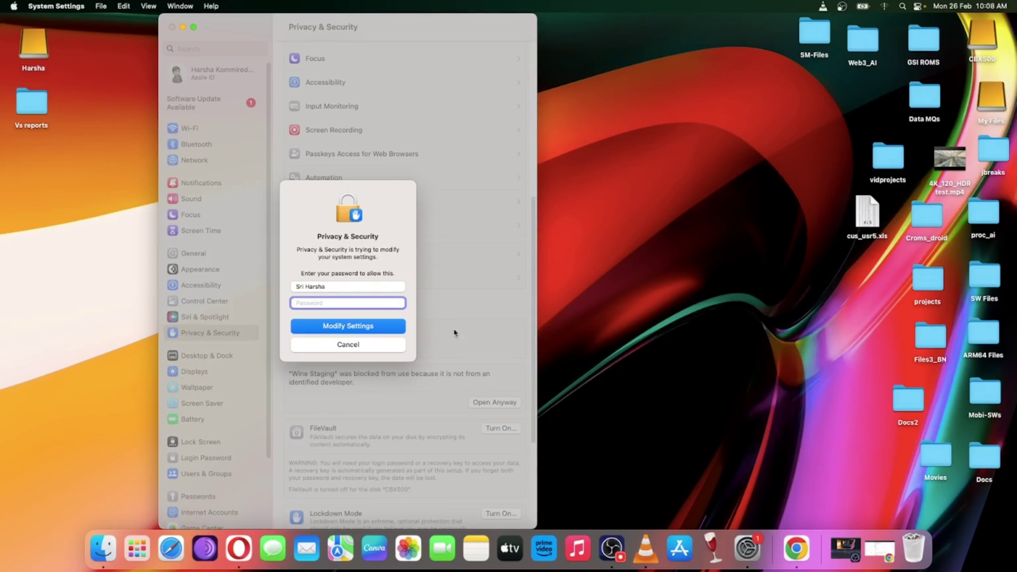
{"action": "left_click", "coordinate": [335, 326]}
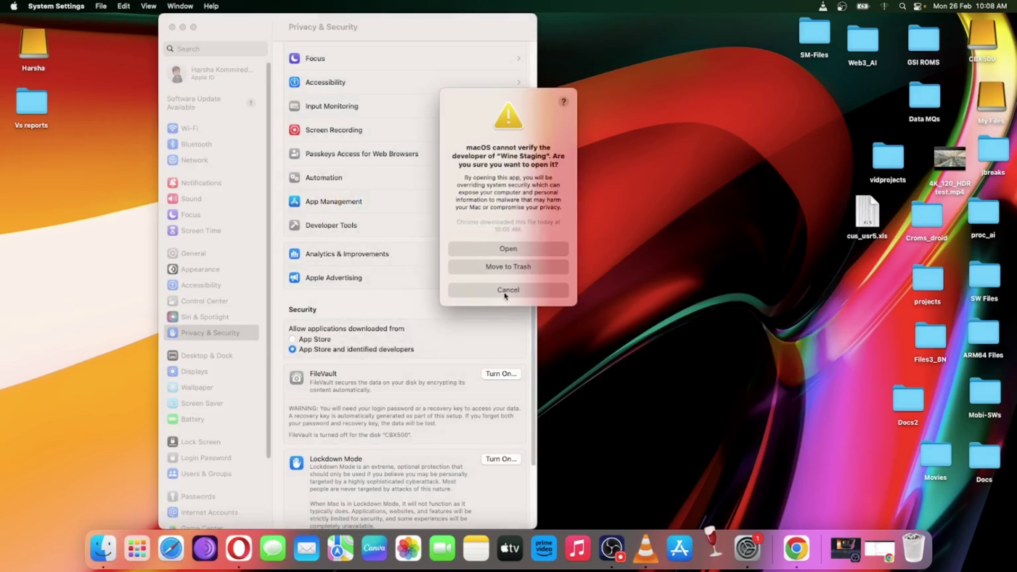
{"action": "left_click", "coordinate": [504, 249]}
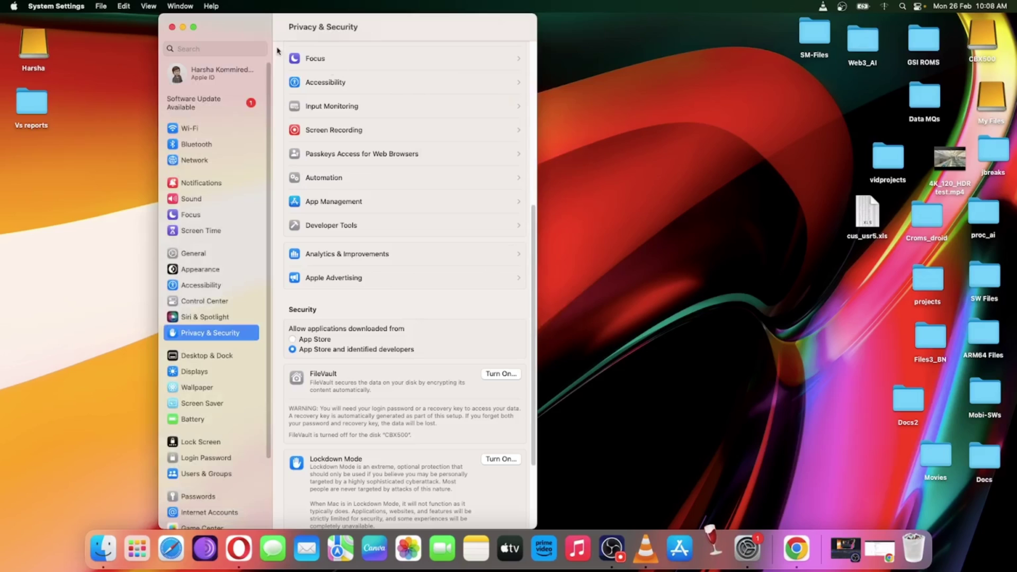
{"action": "left_click", "coordinate": [172, 27]}
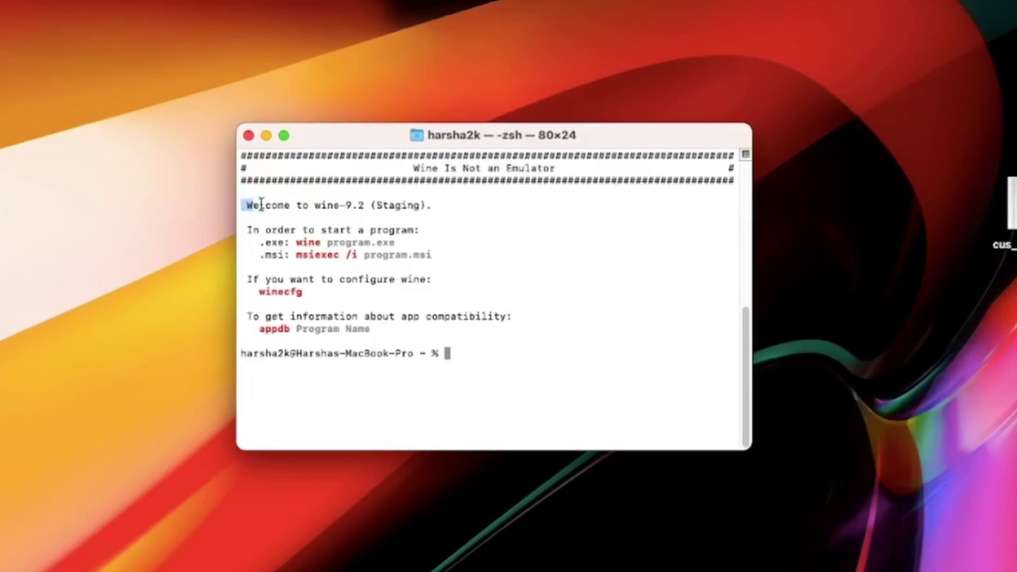
Review the Wine welcome help text, then run winecfg at the zsh prompt
{"action": "left_click_drag", "start_coordinate": [261, 204], "coordinate": [498, 204]}
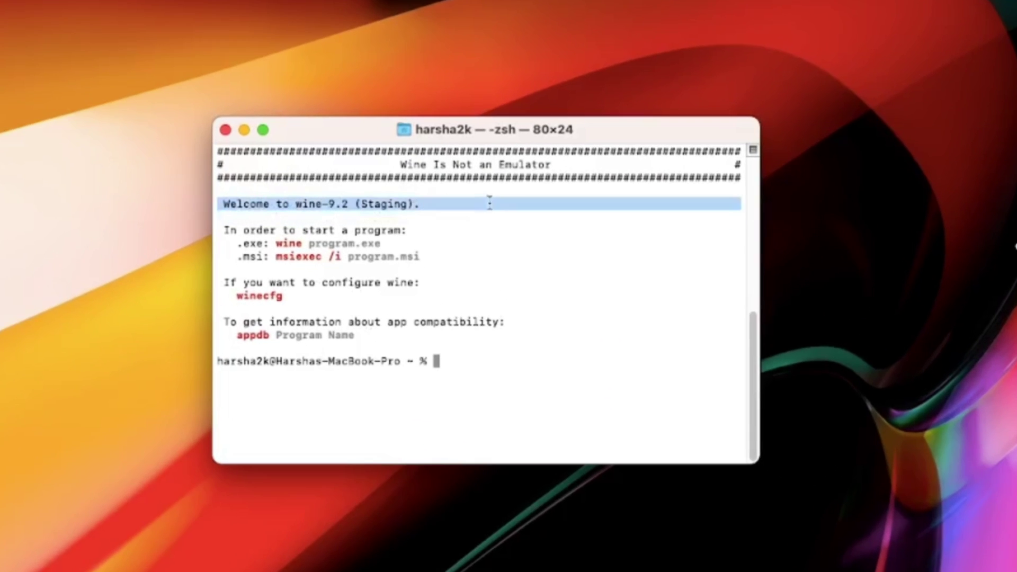
{"action": "left_click", "coordinate": [452, 260]}
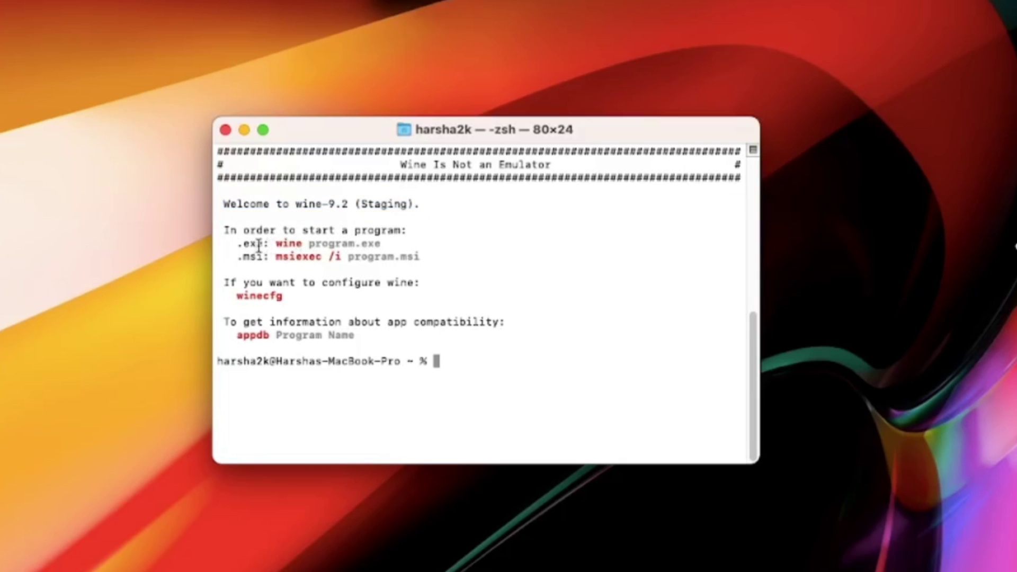
{"action": "left_click_drag", "start_coordinate": [238, 247], "coordinate": [439, 251]}
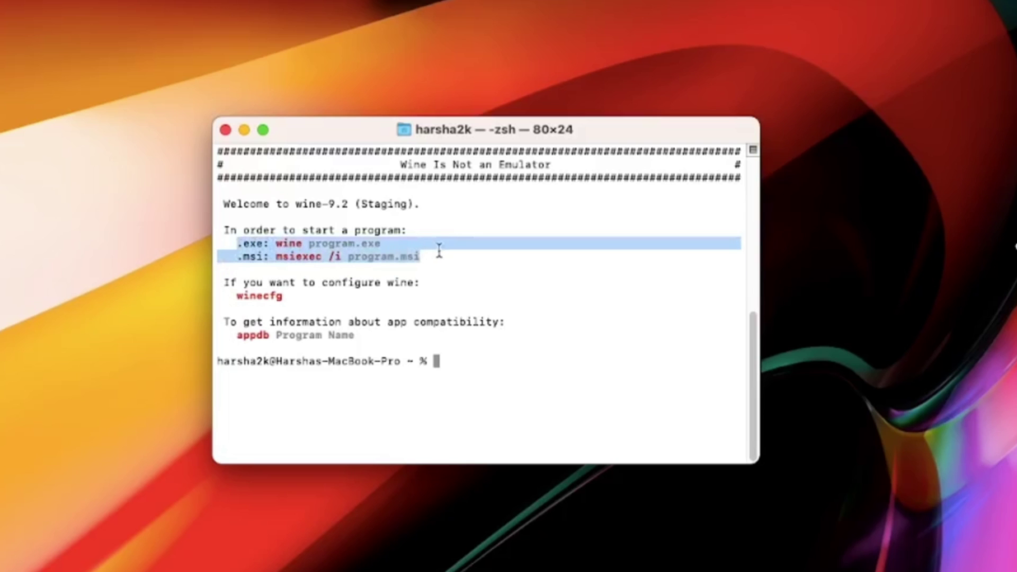
{"action": "left_click", "coordinate": [474, 264]}
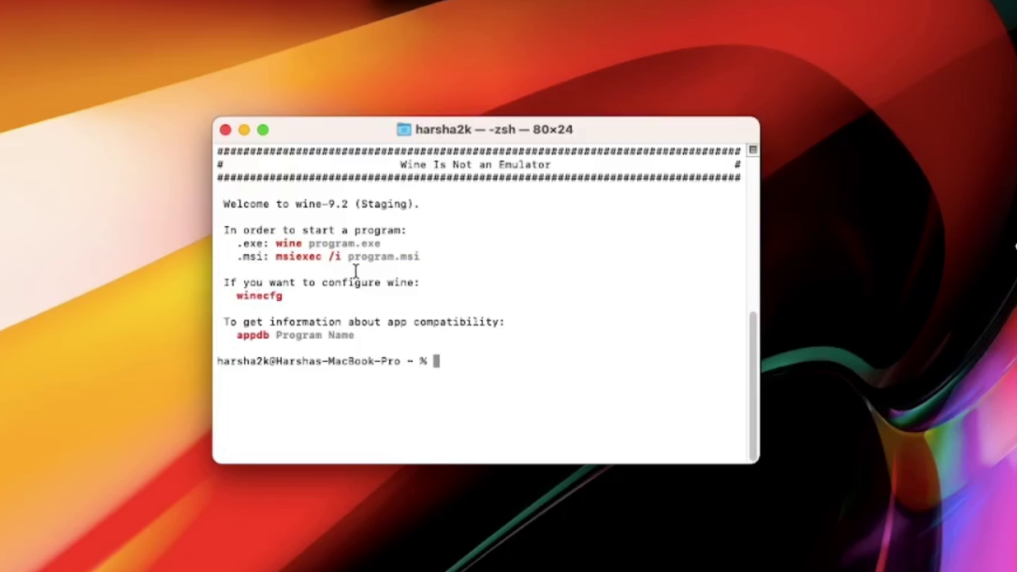
{"action": "type", "text": "win"}
{"action": "type", "text": "ecfg"}
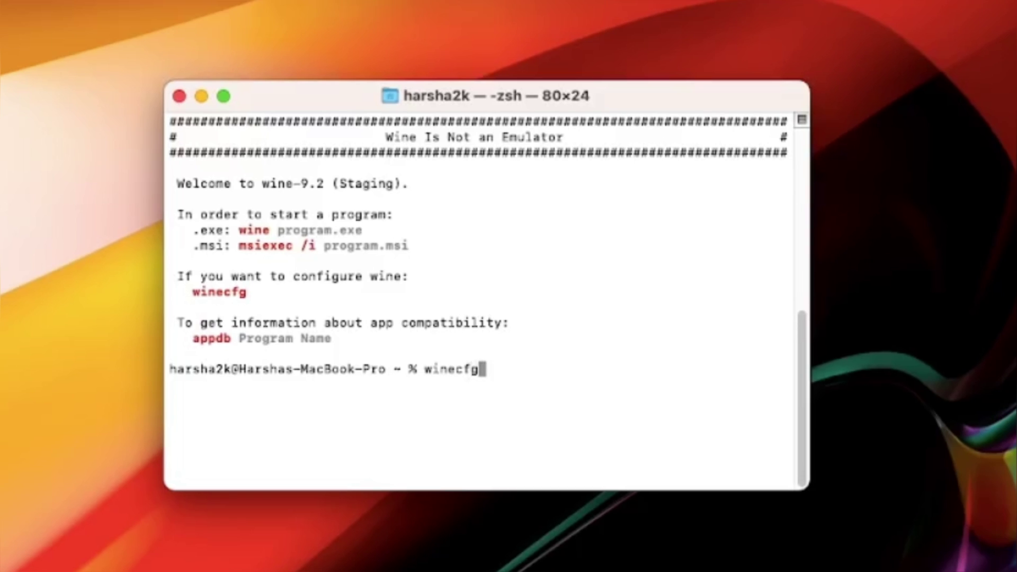
{"action": "key", "text": "Return"}
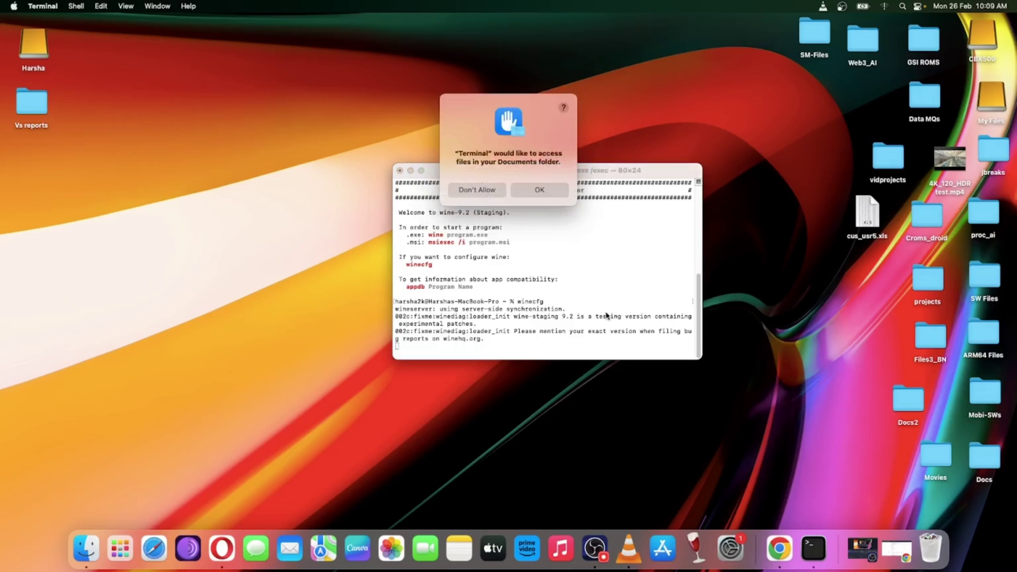
Allow Terminal access to Documents and Downloads, then view winecfg's Windows version list
{"action": "left_click", "coordinate": [540, 192]}
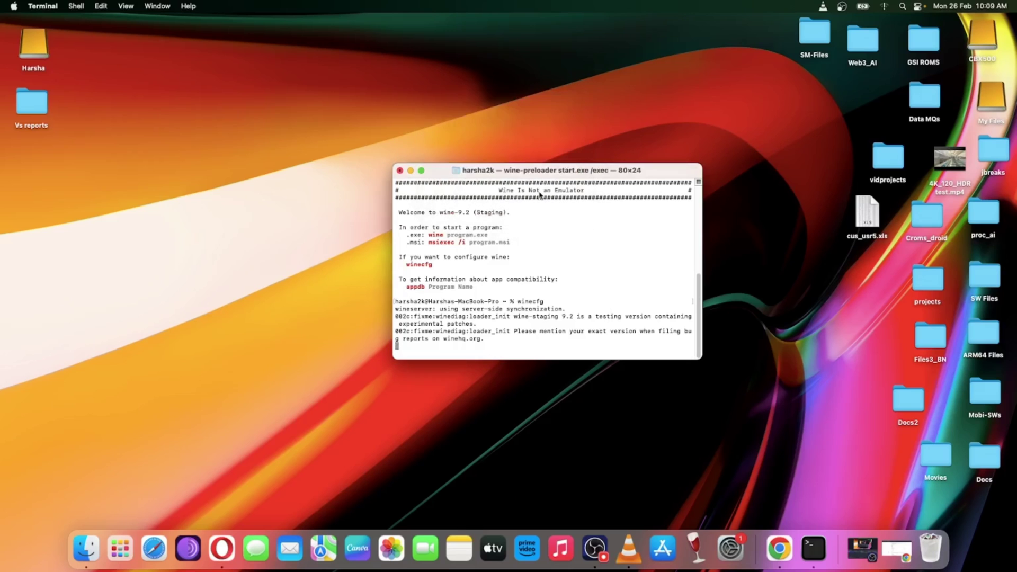
{"action": "left_click", "coordinate": [544, 190]}
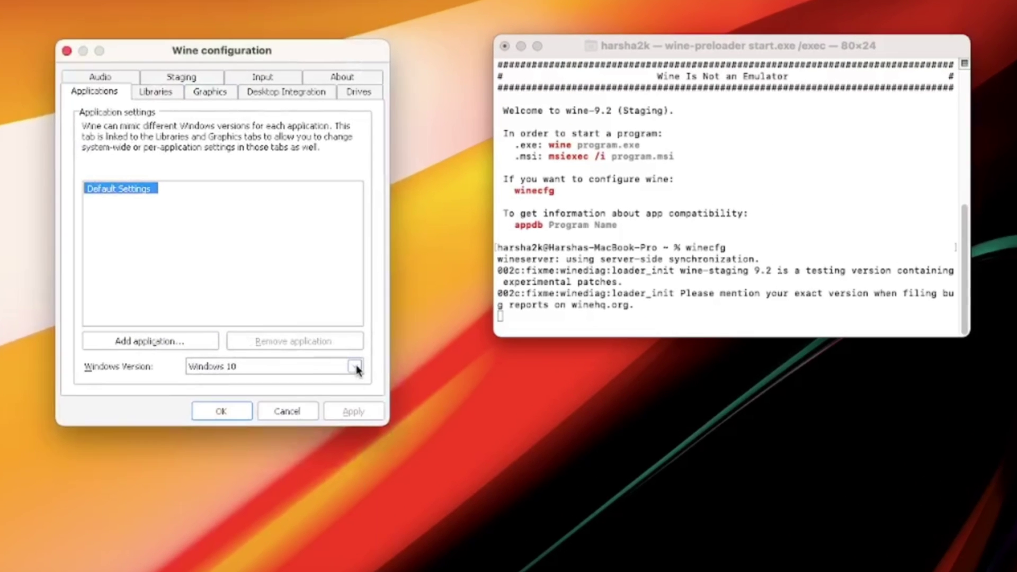
{"action": "left_click", "coordinate": [355, 367]}
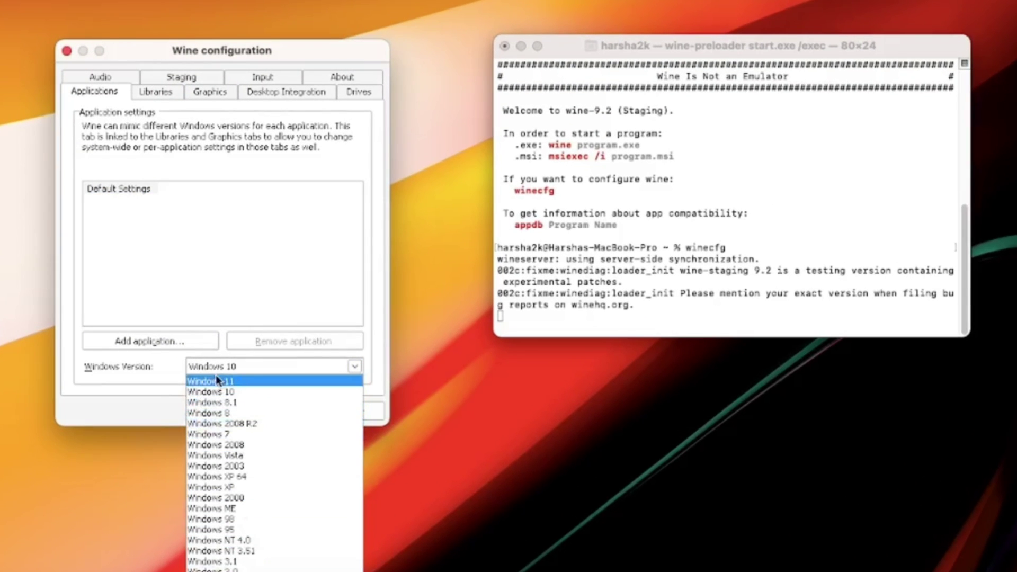
Look over the Libraries, Graphics and Desktop Integration tabs, then close winecfg with OK
{"action": "left_click", "coordinate": [155, 92]}
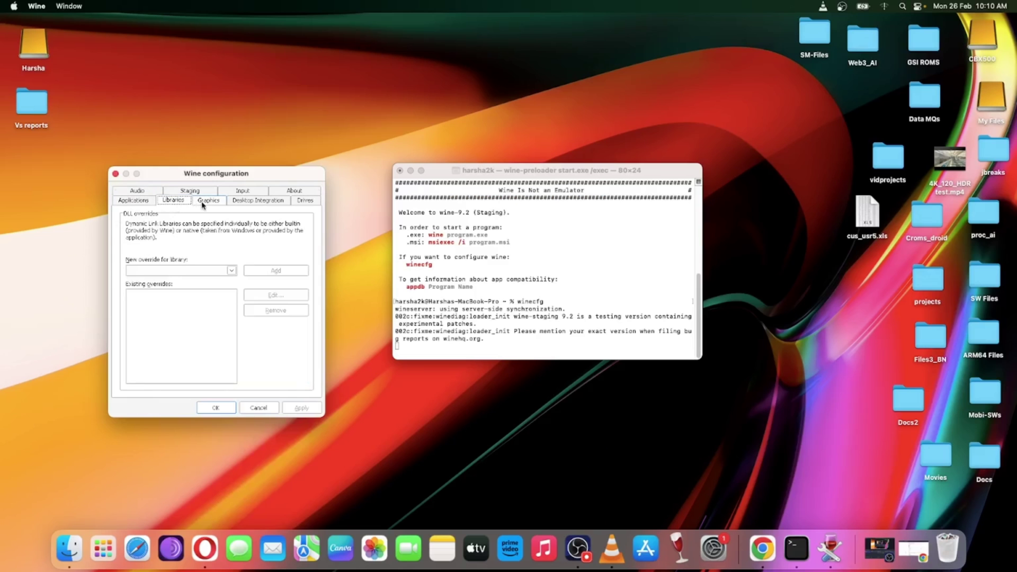
{"action": "left_click", "coordinate": [231, 271]}
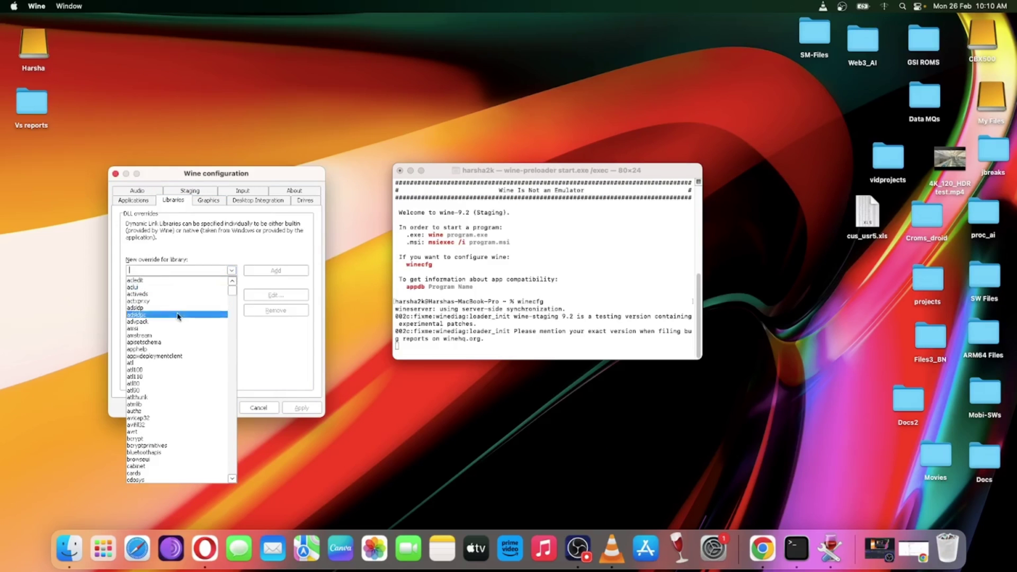
{"action": "scroll", "coordinate": [175, 344], "scroll_direction": "down", "scroll_amount": 3}
{"action": "left_click", "coordinate": [209, 200]}
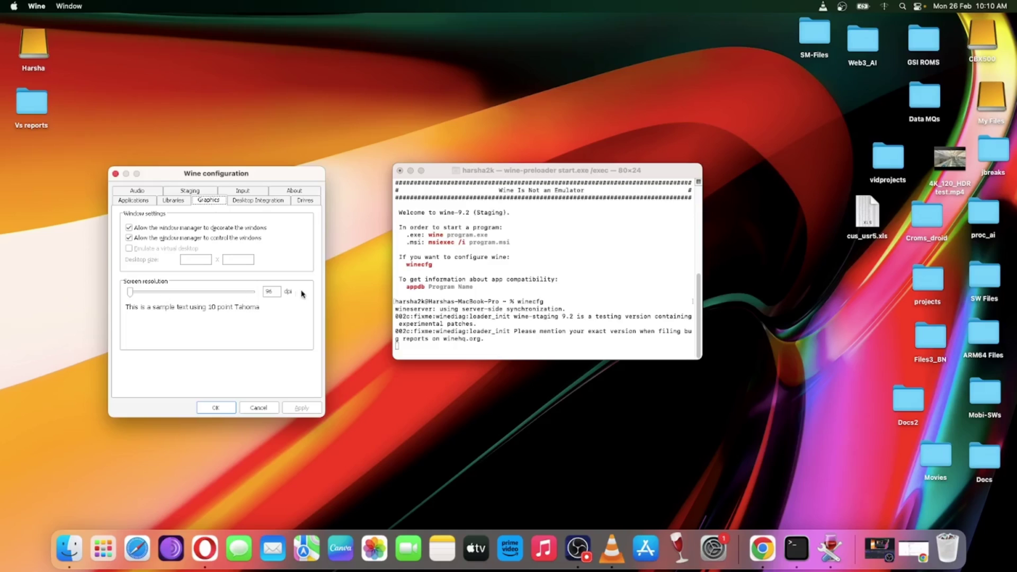
{"action": "left_click", "coordinate": [261, 202]}
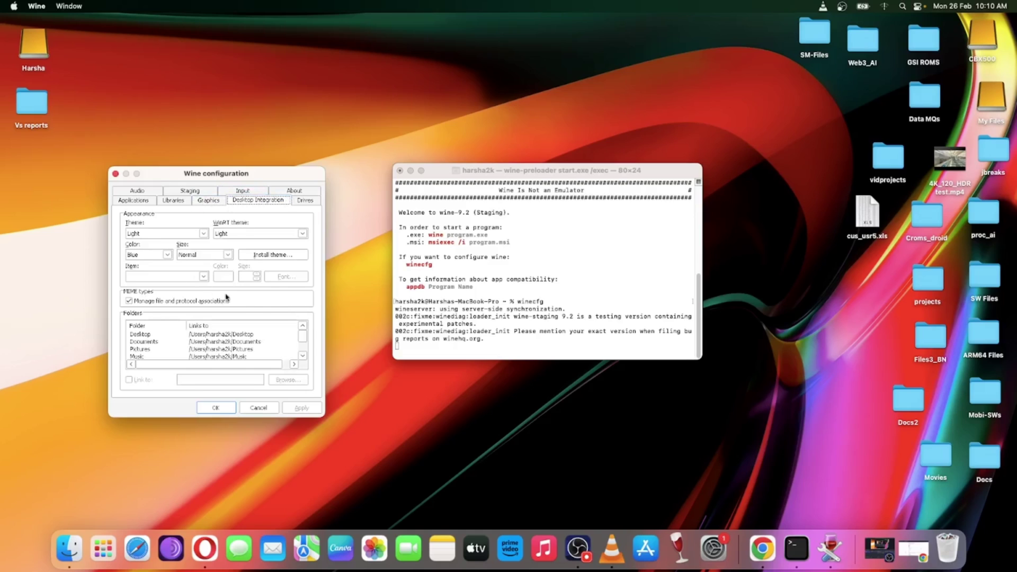
{"action": "left_click", "coordinate": [287, 328]}
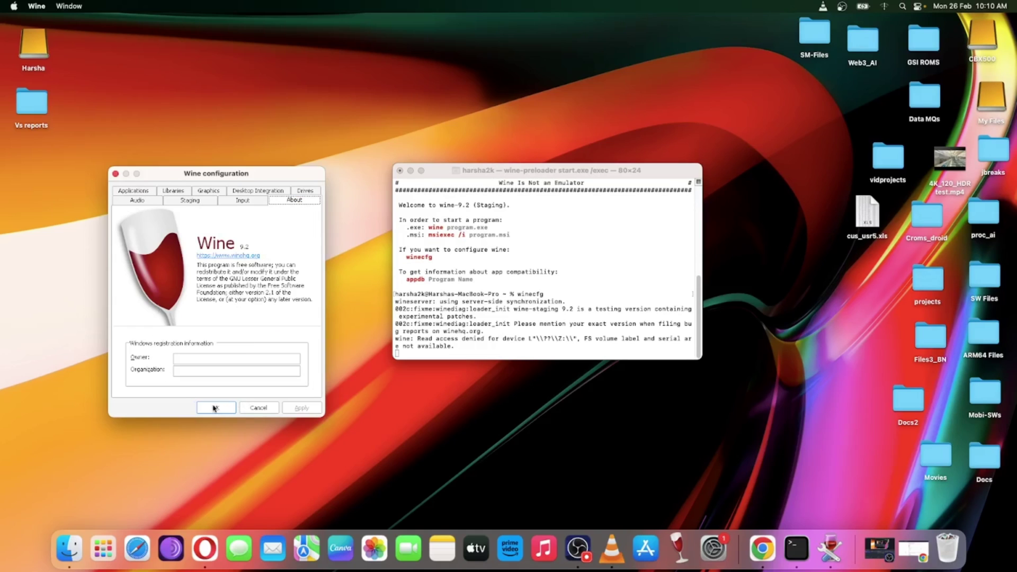
{"action": "left_click", "coordinate": [214, 408]}
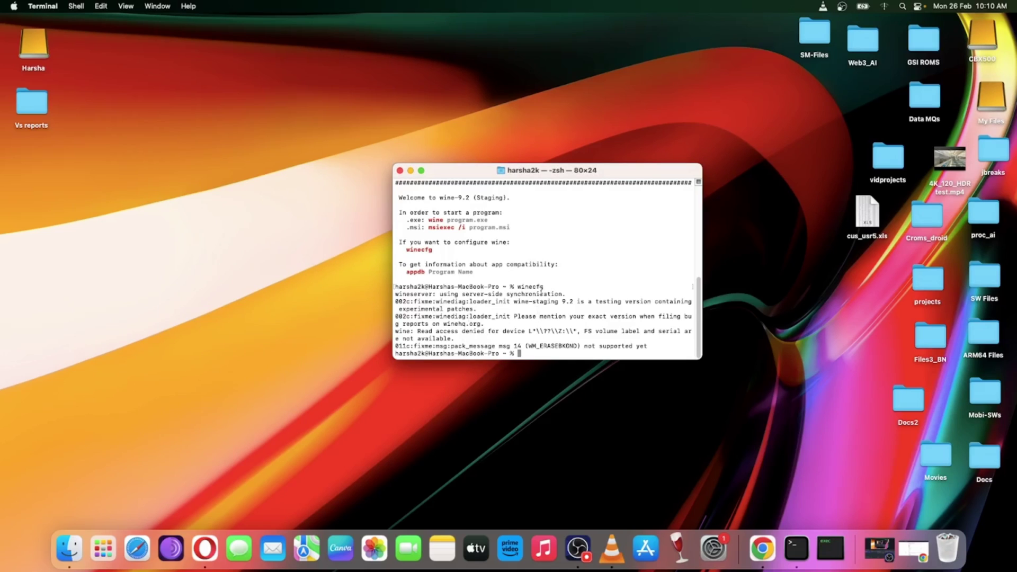
Close Terminal and switch Chrome to the Visual Studio Code download page
{"action": "key", "text": "cmd+w"}
{"action": "left_click", "coordinate": [754, 550]}
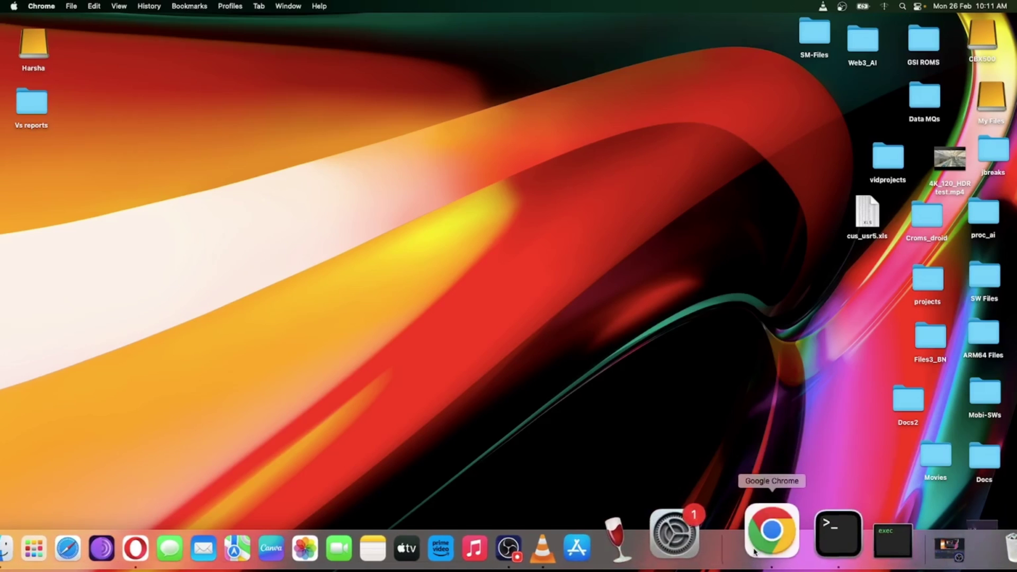
{"action": "key", "text": "ctrl+Tab"}
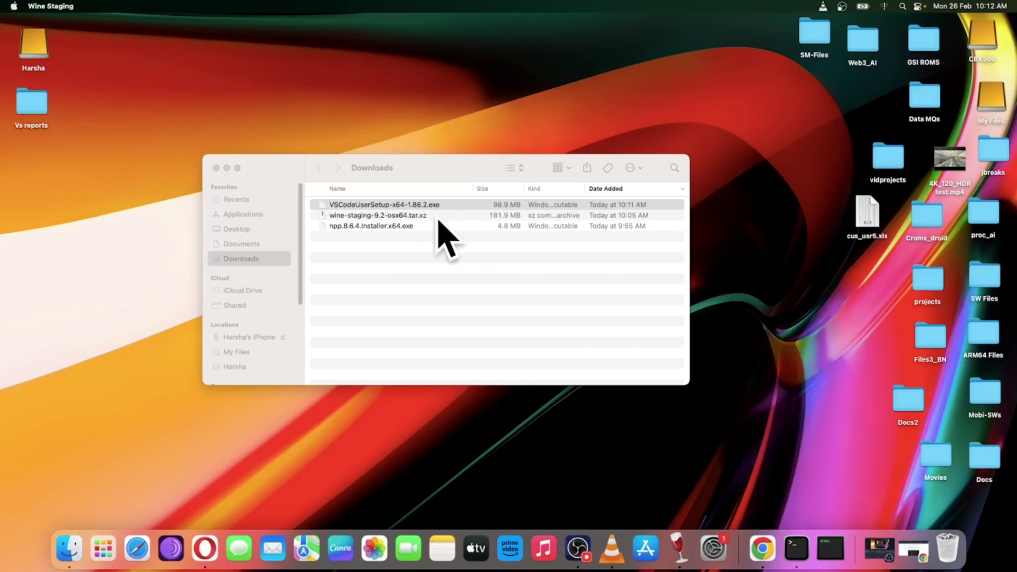
Start VSCodeUserSetup under Wine, accept the license agreement and continue setup
{"action": "left_click", "coordinate": [485, 297]}
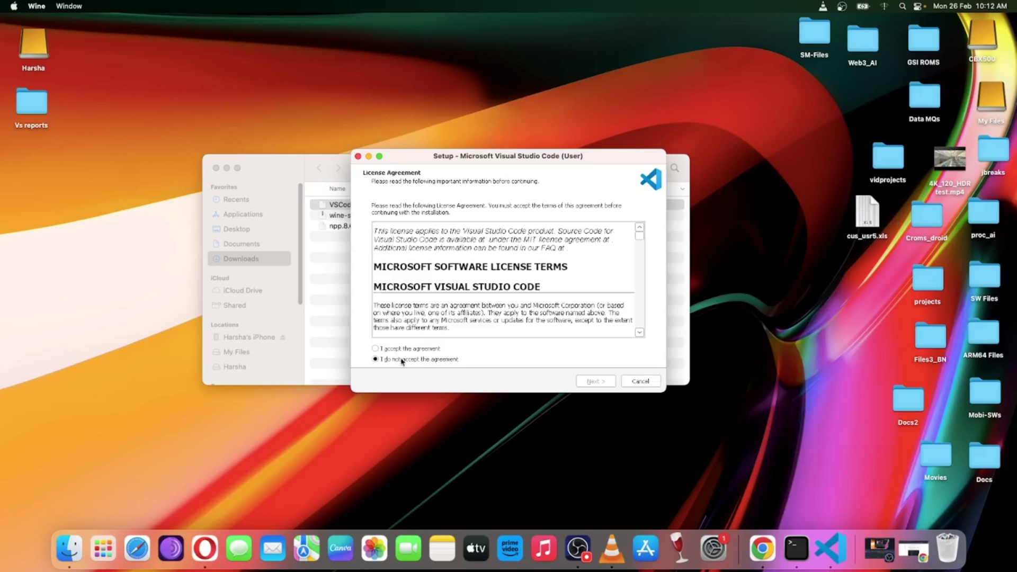
{"action": "left_click", "coordinate": [375, 349]}
{"action": "left_click", "coordinate": [595, 381]}
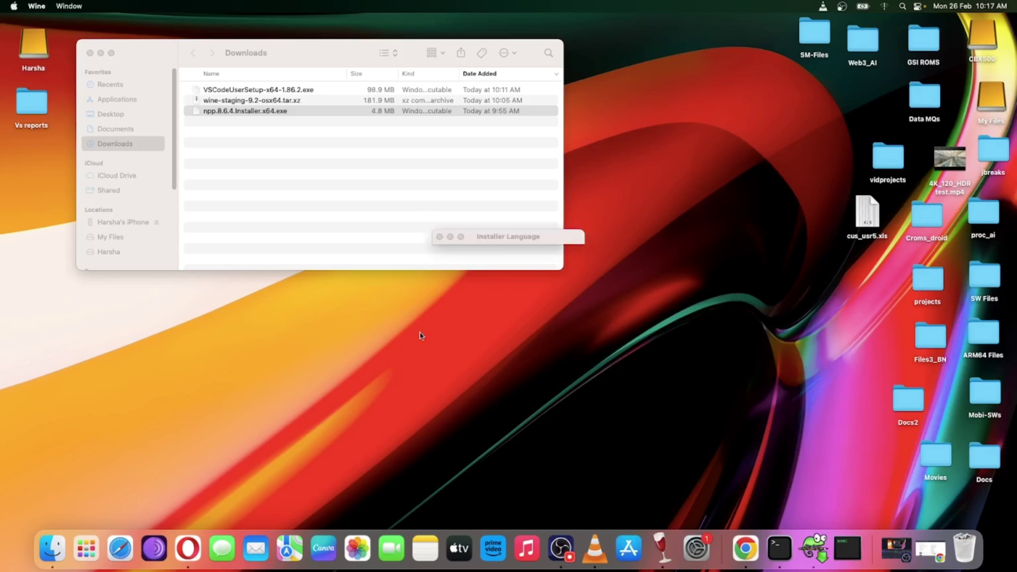
Install Notepad++ 8.6.4 with the default language, licence, location and components, then launch it
{"action": "left_click", "coordinate": [512, 302]}
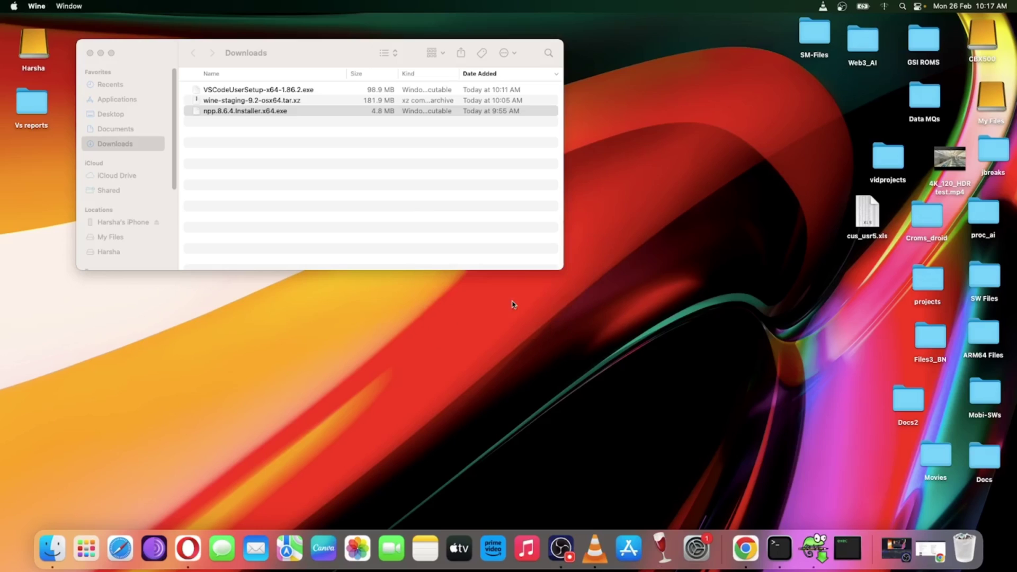
{"action": "left_click", "coordinate": [566, 362]}
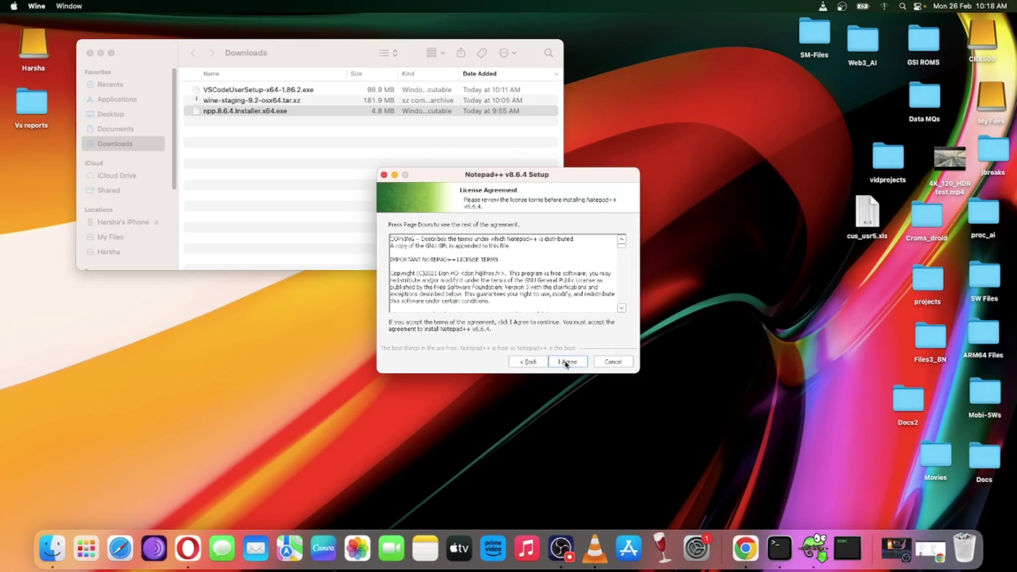
{"action": "left_click", "coordinate": [566, 362]}
{"action": "left_click", "coordinate": [566, 362]}
{"action": "left_click", "coordinate": [567, 362]}
{"action": "key", "text": "Return"}
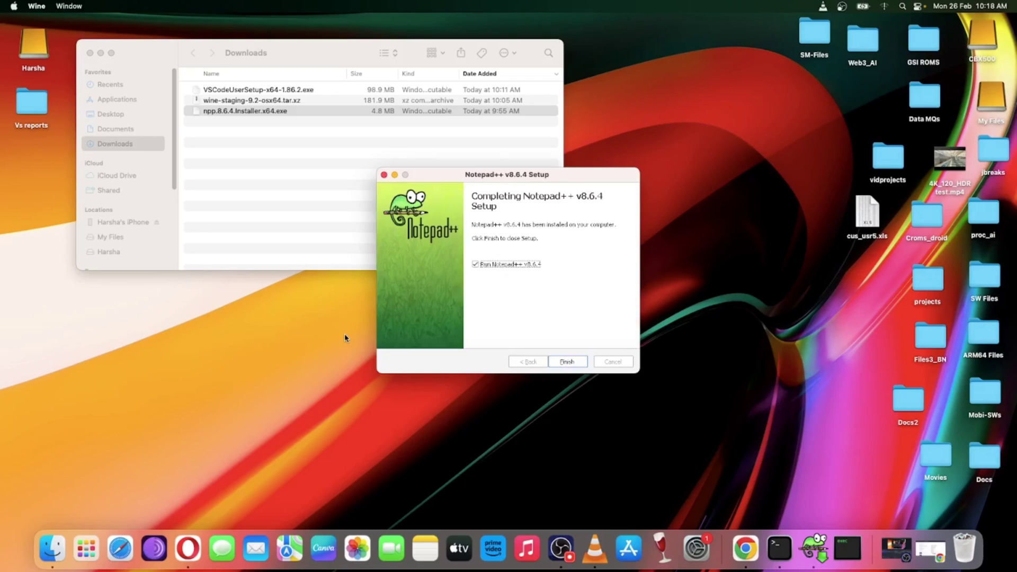
{"action": "left_click", "coordinate": [561, 363]}
{"action": "left_click", "coordinate": [379, 212]}
{"action": "left_click", "coordinate": [391, 280]}
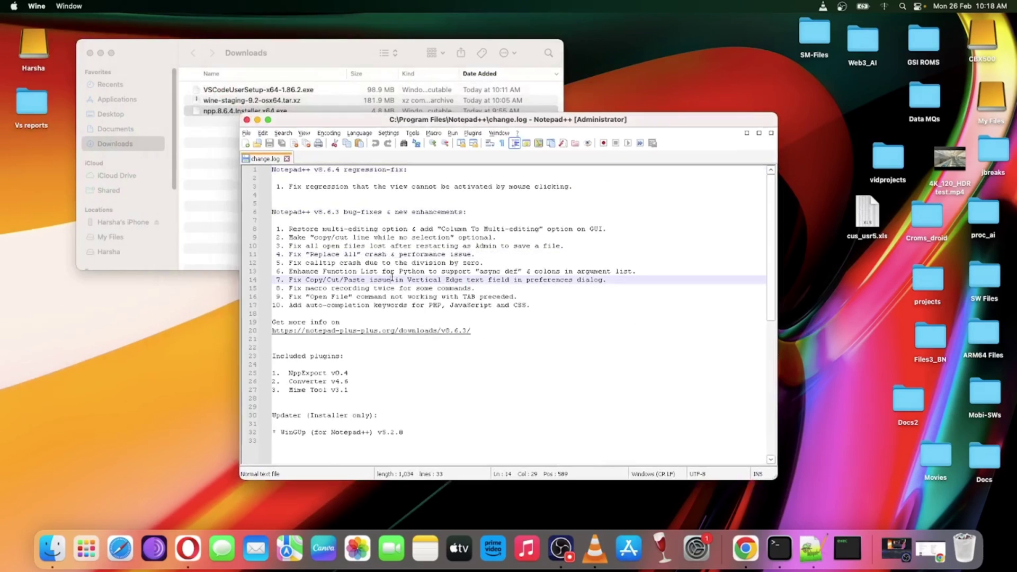
{"action": "key", "text": "super+ctrl+f"}
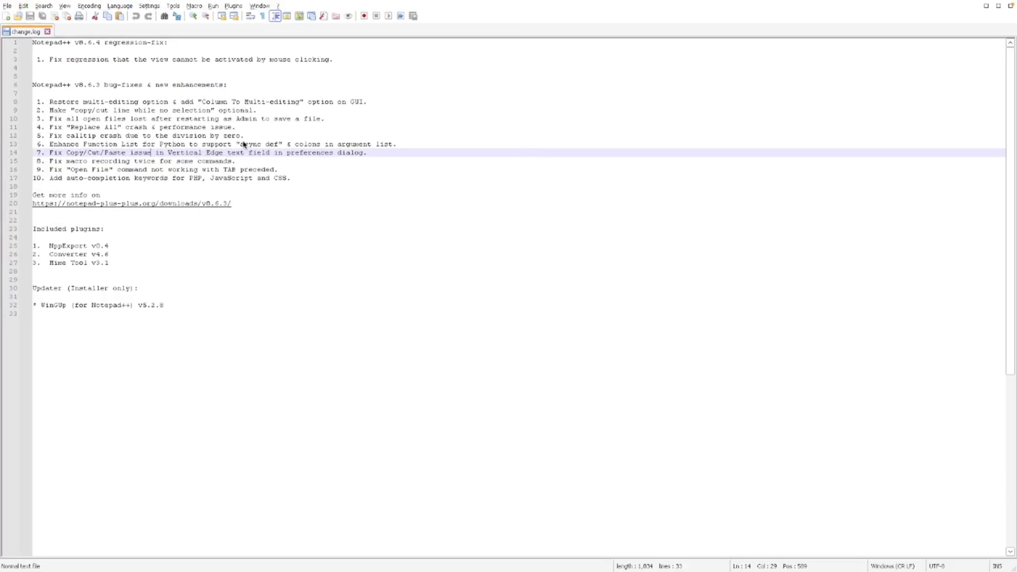
{"action": "left_click", "coordinate": [8, 5]}
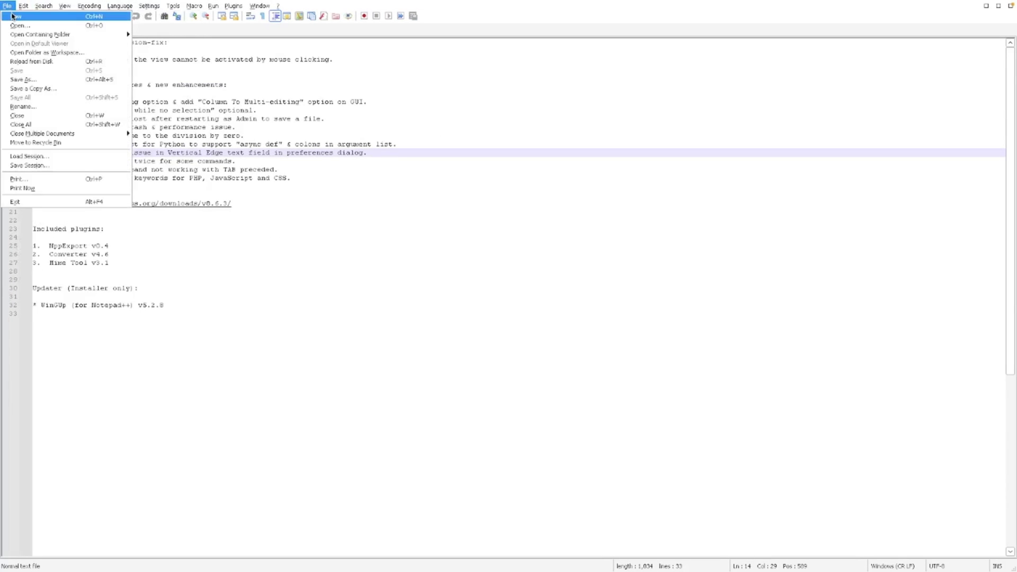
{"action": "left_click", "coordinate": [19, 26]}
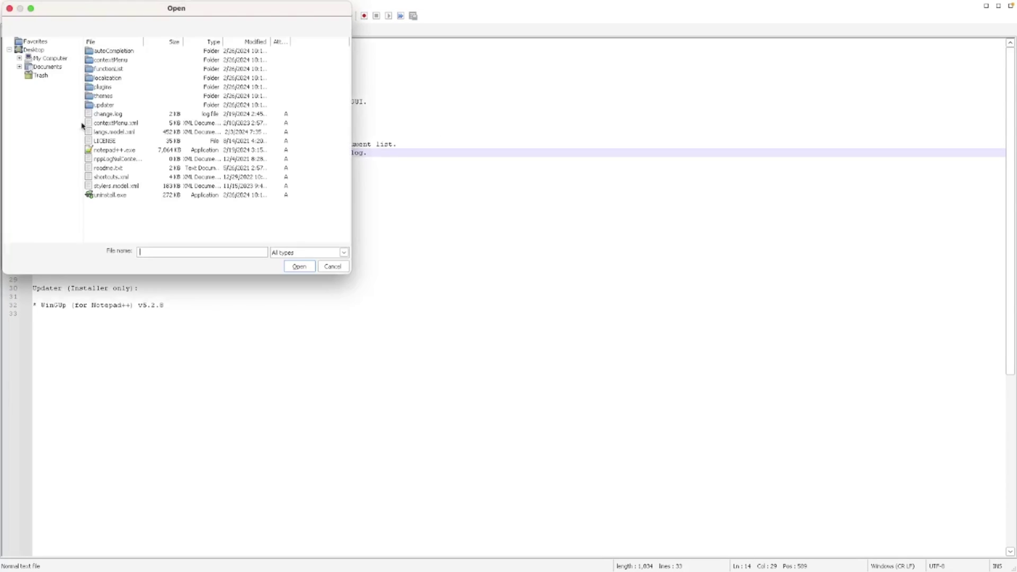
{"action": "left_click", "coordinate": [9, 8]}
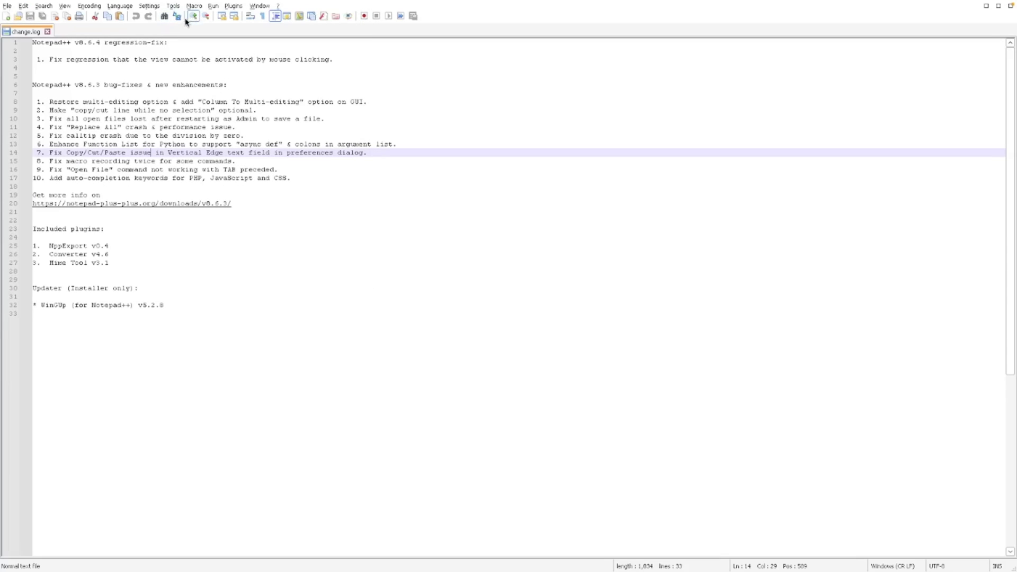
{"action": "mouse_move", "coordinate": [141, 6]}
{"action": "left_click", "coordinate": [28, 20]}
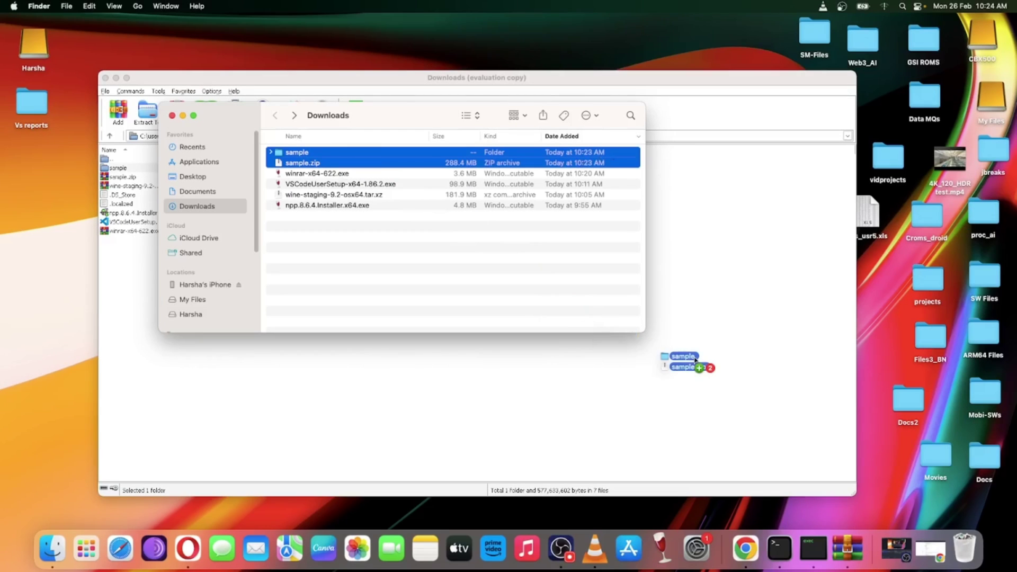
Trash the sample folder and sample.zip from Downloads, then close the Finder window
{"action": "left_click_drag", "start_coordinate": [689, 366], "coordinate": [965, 550]}
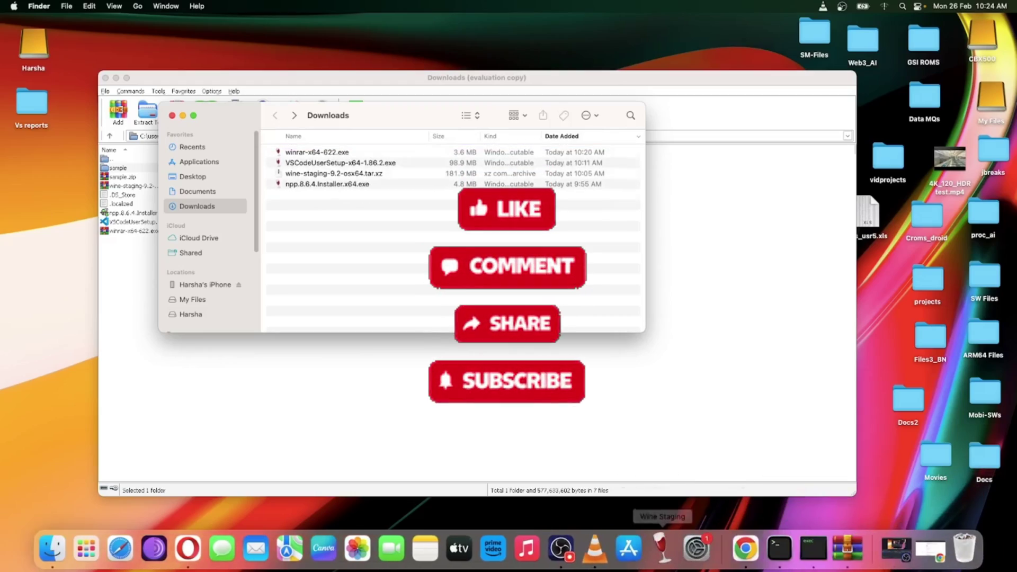
{"action": "left_click", "coordinate": [172, 115]}
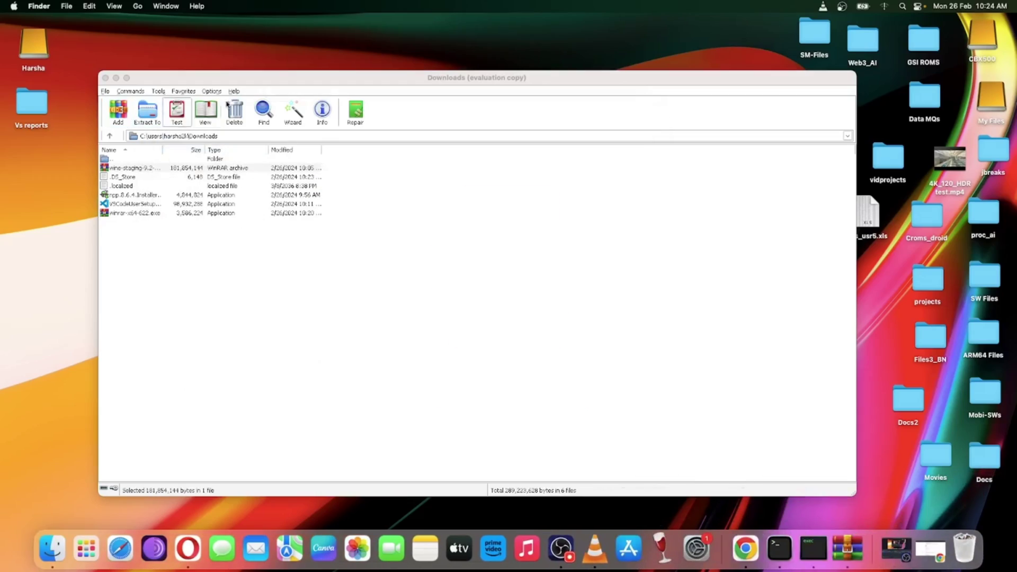